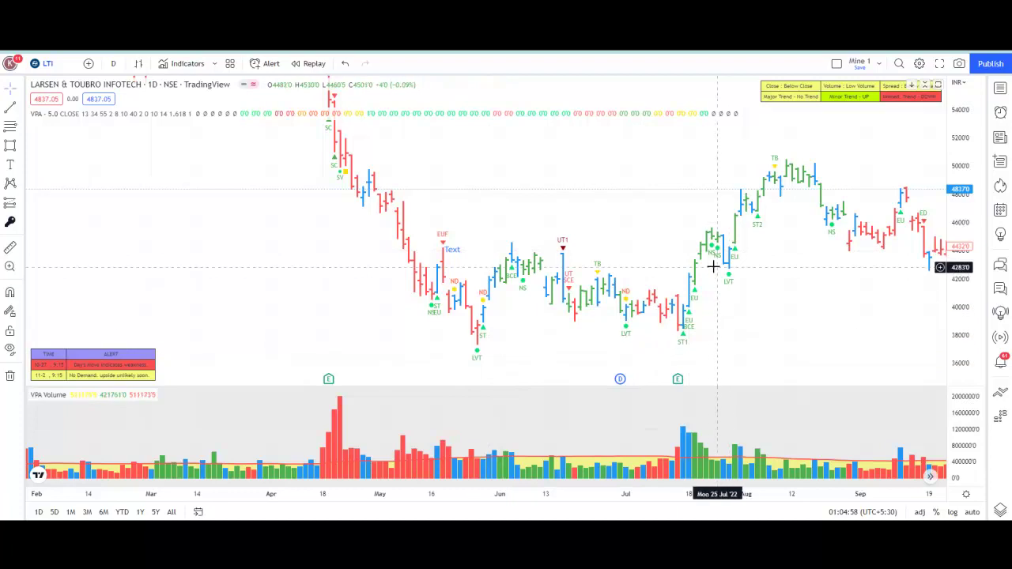
Draw a rectangle around the LTI consolidation from 20 May to 5 August 2022, between about 4455 and 3727
{"action": "right_click", "coordinate": [611, 285]}
{"action": "left_click", "coordinate": [332, 256]}
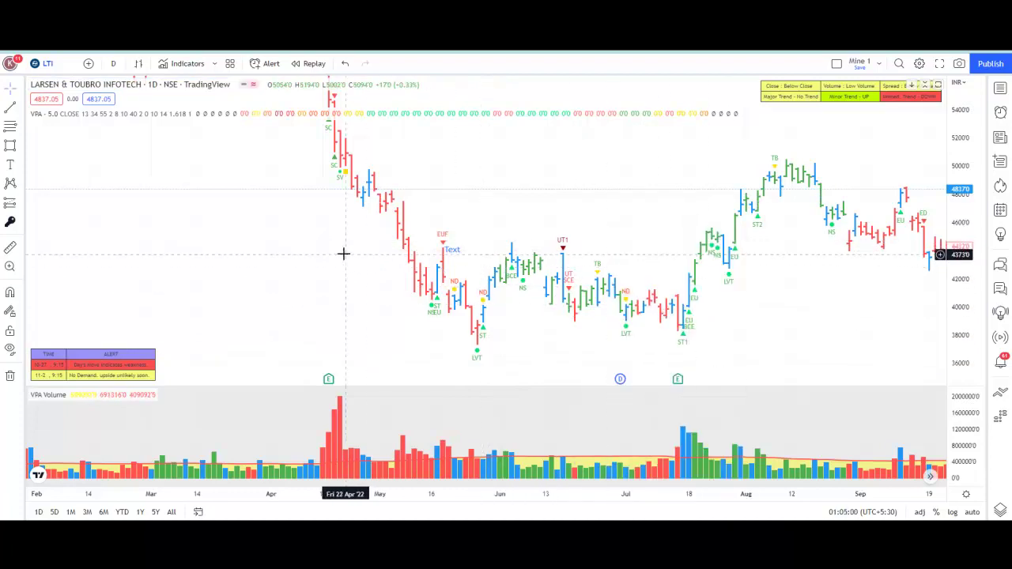
{"action": "left_click", "coordinate": [9, 147]}
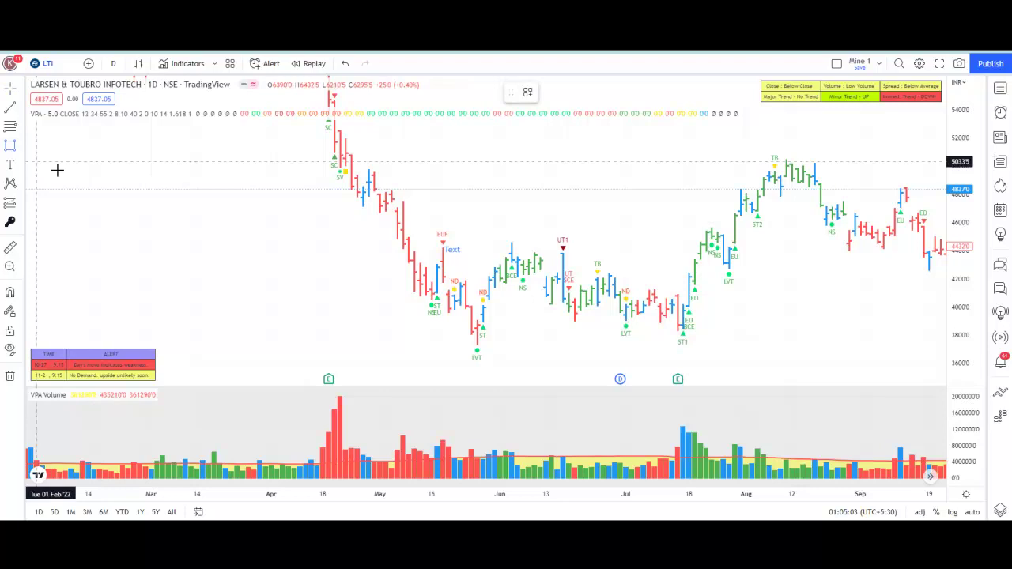
{"action": "left_click", "coordinate": [455, 243]}
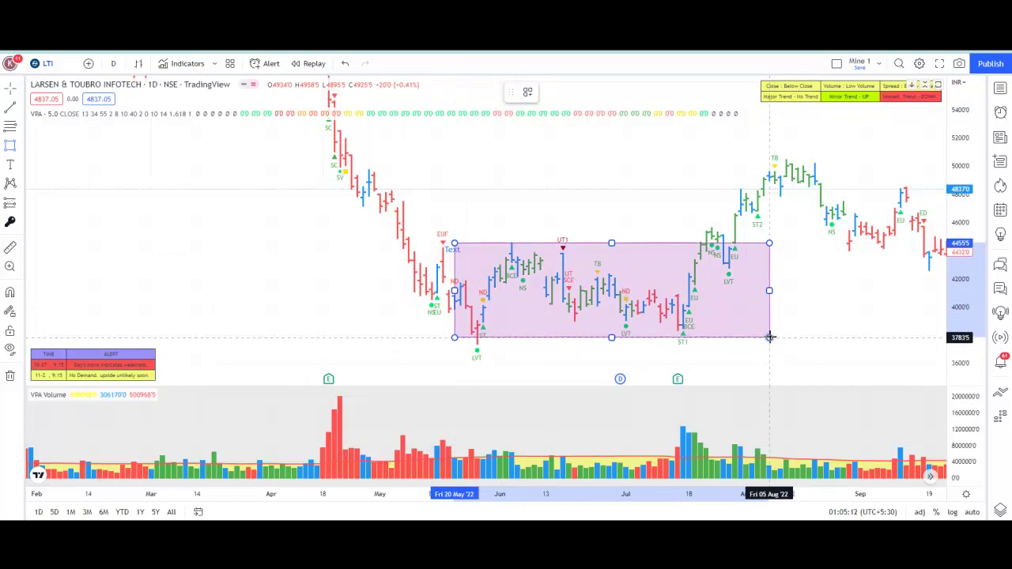
{"action": "left_click", "coordinate": [768, 346]}
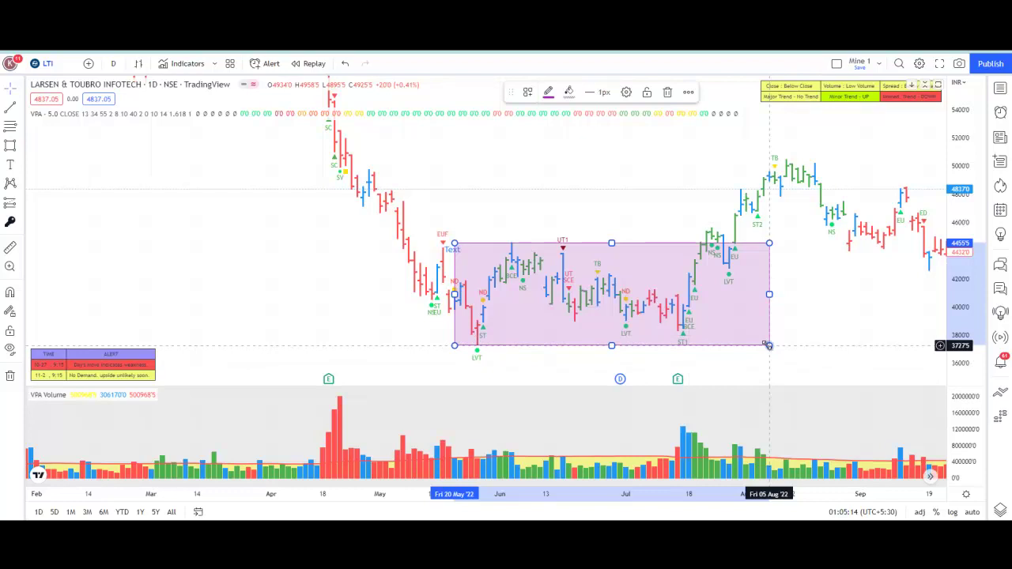
{"action": "left_click", "coordinate": [804, 345]}
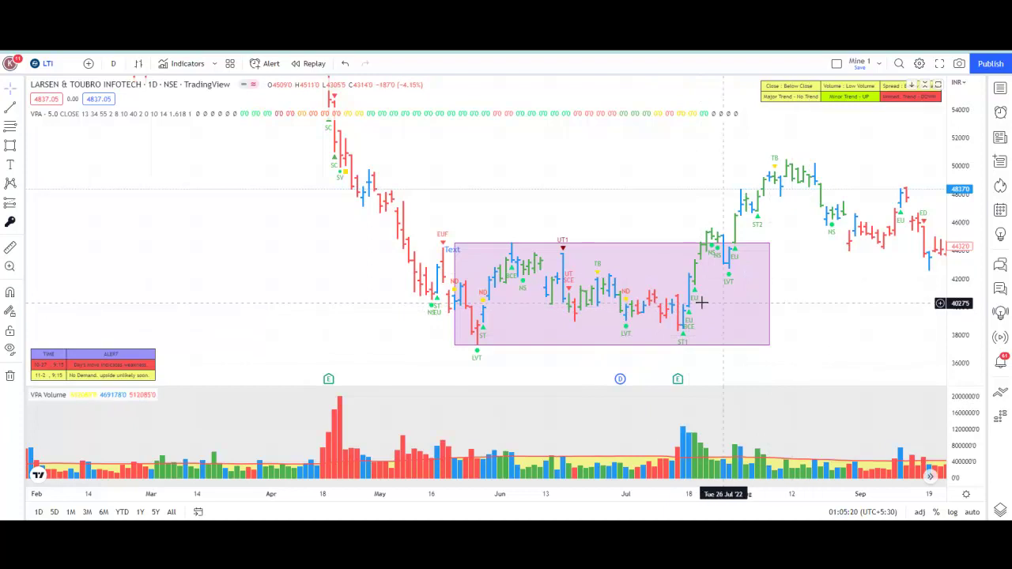
Examine the price bars, VPA signals and volume inside the boxed LTI range and at its July breakout
{"action": "scroll", "coordinate": [587, 293], "scroll_direction": "up", "scroll_amount": 4}
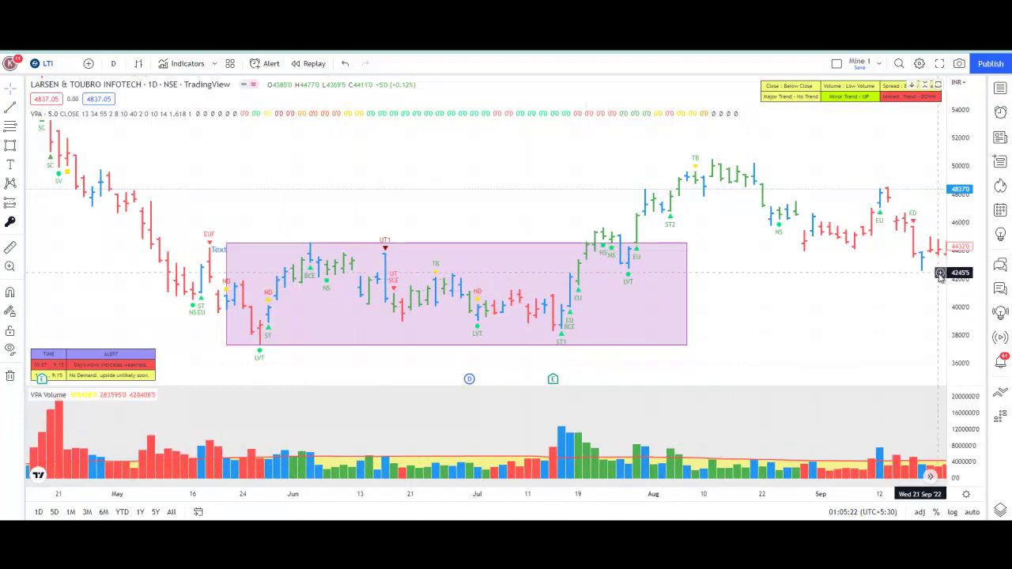
{"action": "left_click_drag", "start_coordinate": [972, 239], "coordinate": [970, 225]}
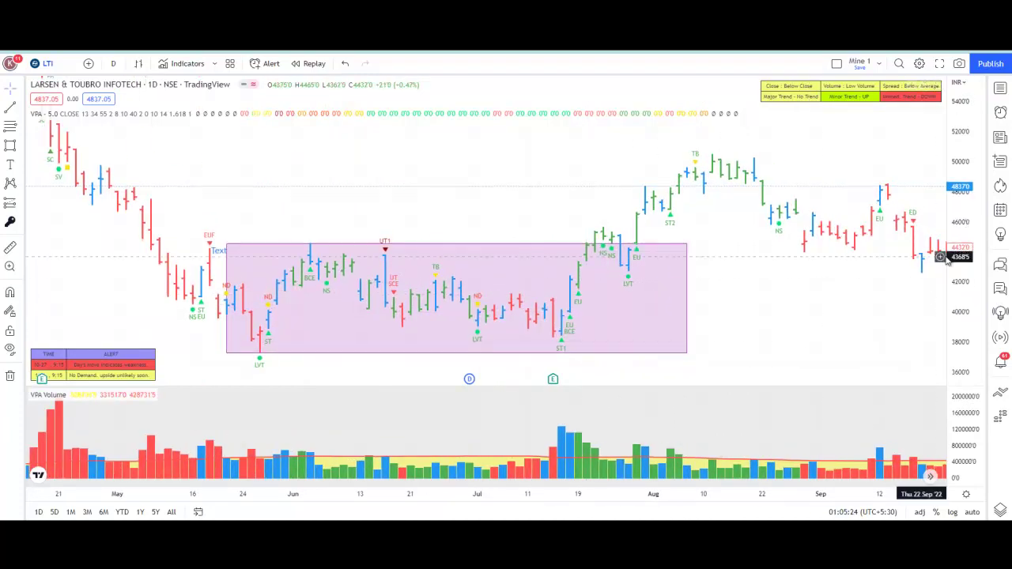
{"action": "left_click_drag", "start_coordinate": [965, 316], "coordinate": [966, 286]}
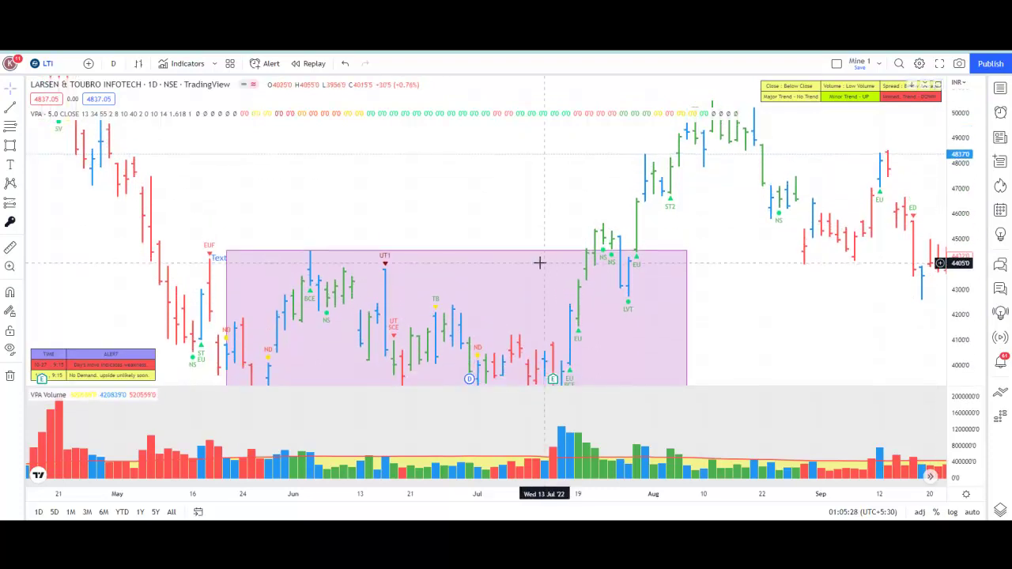
{"action": "left_click_drag", "start_coordinate": [542, 262], "coordinate": [558, 208]}
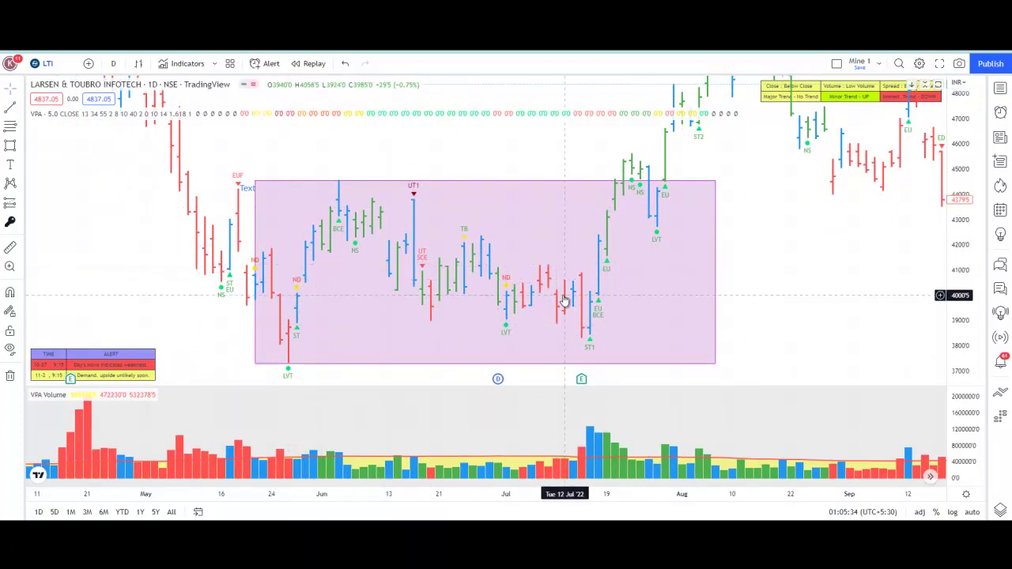
{"action": "left_click", "coordinate": [591, 365]}
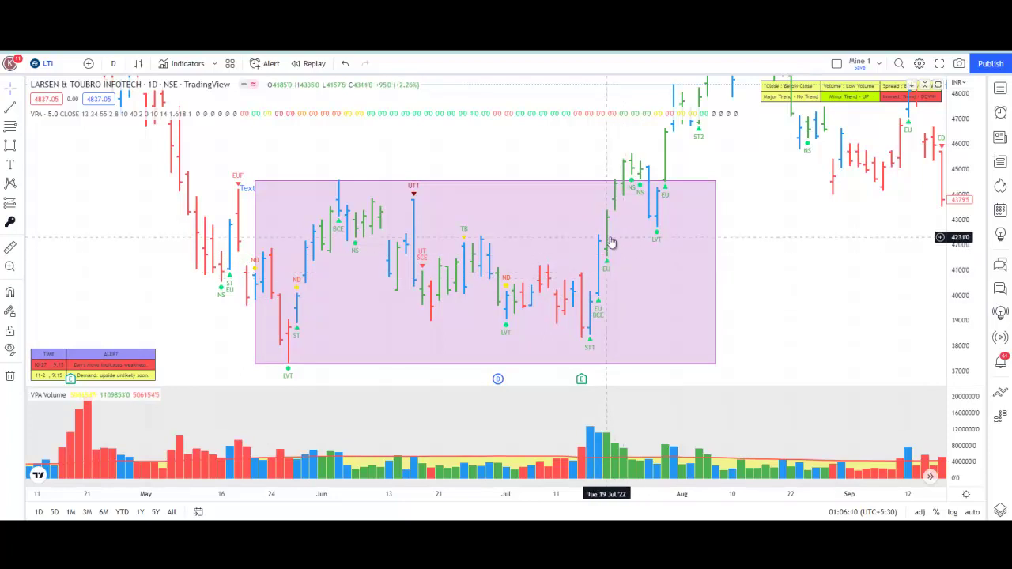
{"action": "left_click_drag", "start_coordinate": [622, 236], "coordinate": [610, 242]}
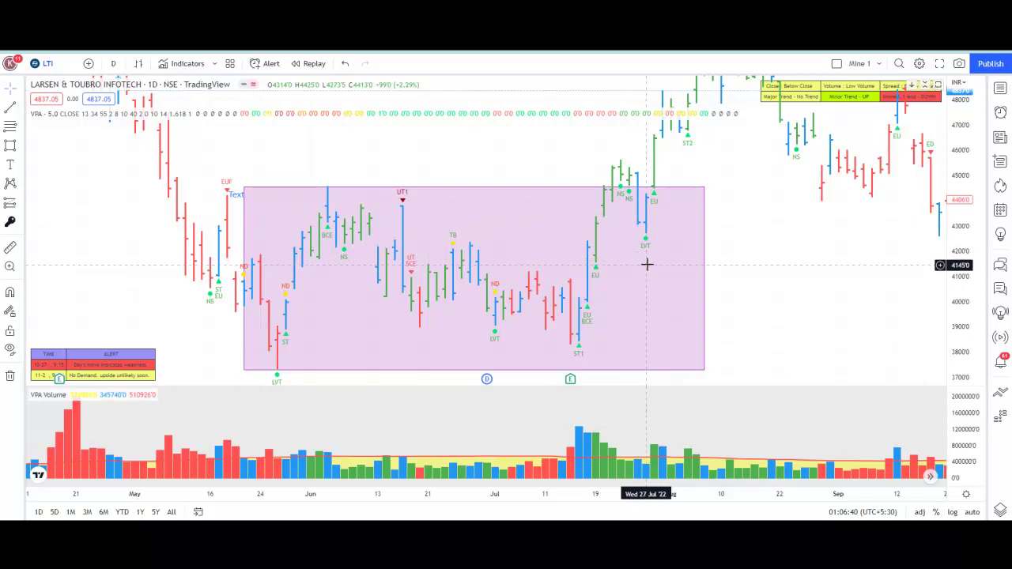
{"action": "left_click_drag", "start_coordinate": [671, 233], "coordinate": [668, 260]}
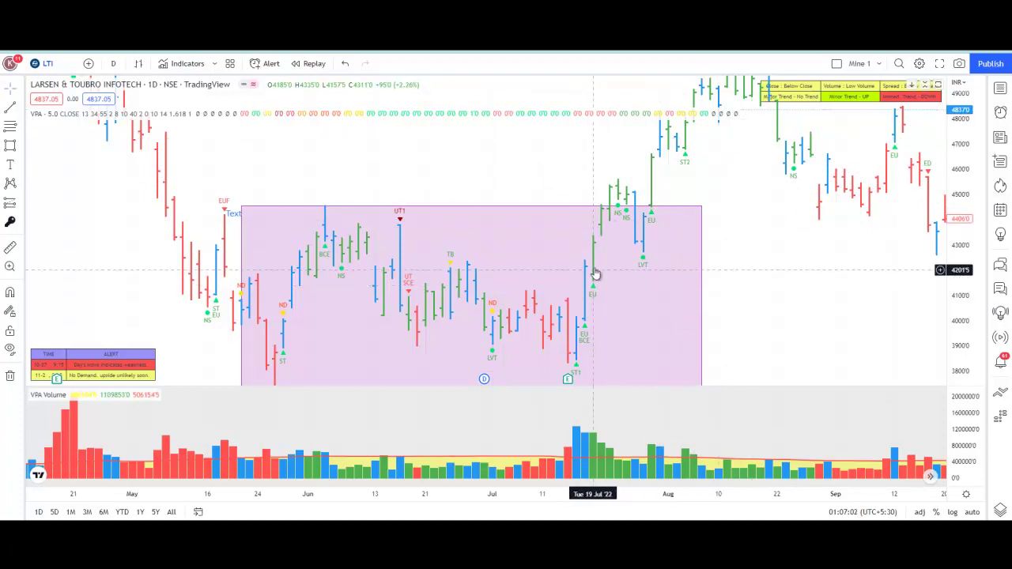
{"action": "left_click_drag", "start_coordinate": [528, 256], "coordinate": [527, 216]}
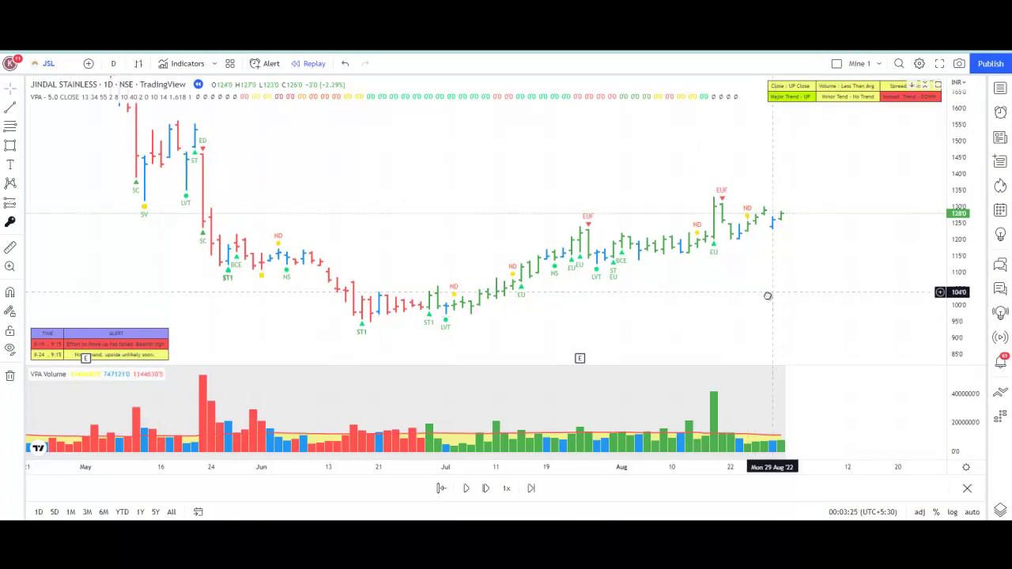
Advance the JSL daily replay bar by bar until two bars past the high-volume bar of 22 September 2022
{"action": "left_click_drag", "start_coordinate": [767, 296], "coordinate": [715, 309]}
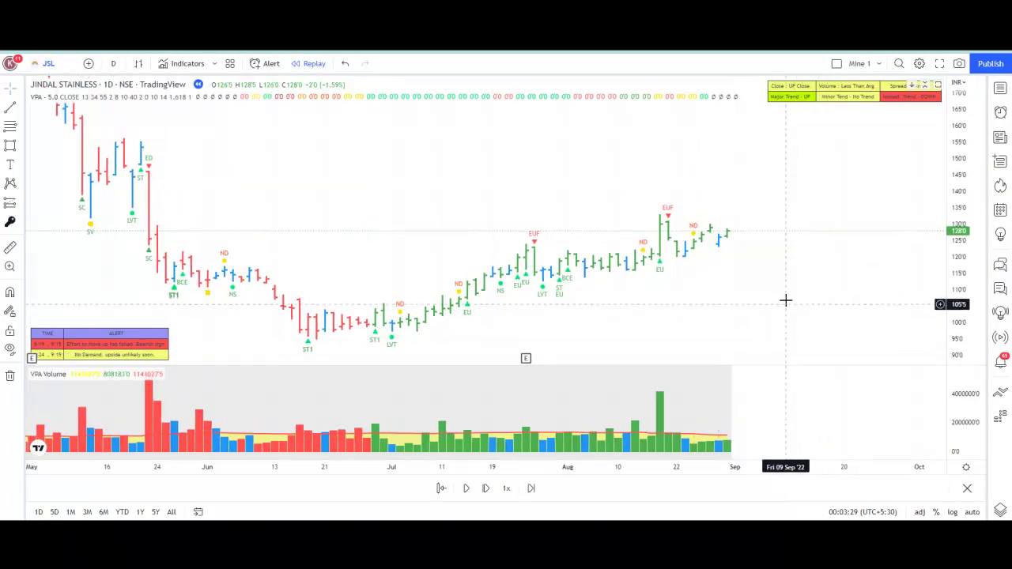
{"action": "left_click_drag", "start_coordinate": [786, 271], "coordinate": [733, 301]}
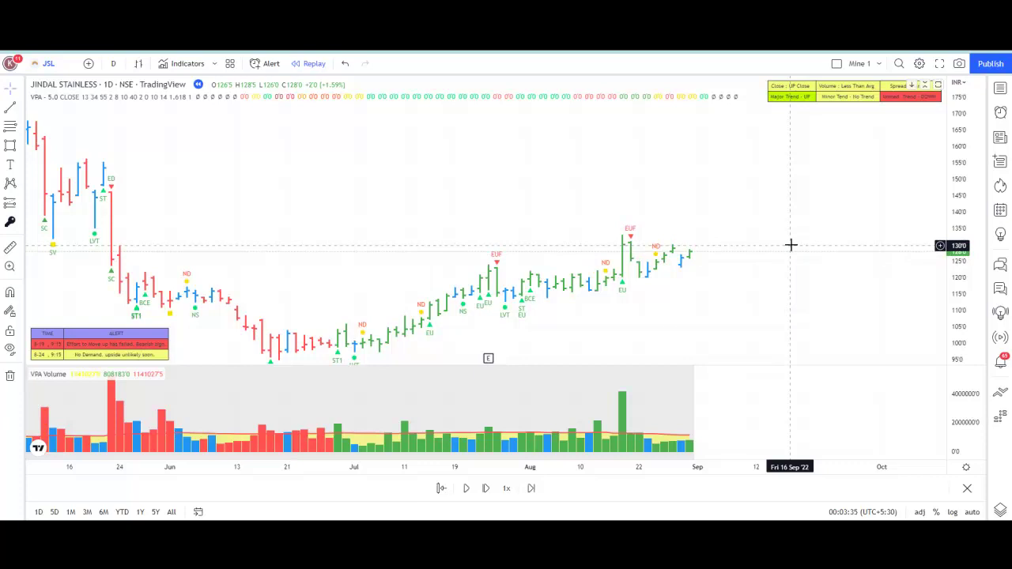
{"action": "left_click_drag", "start_coordinate": [796, 213], "coordinate": [734, 209]}
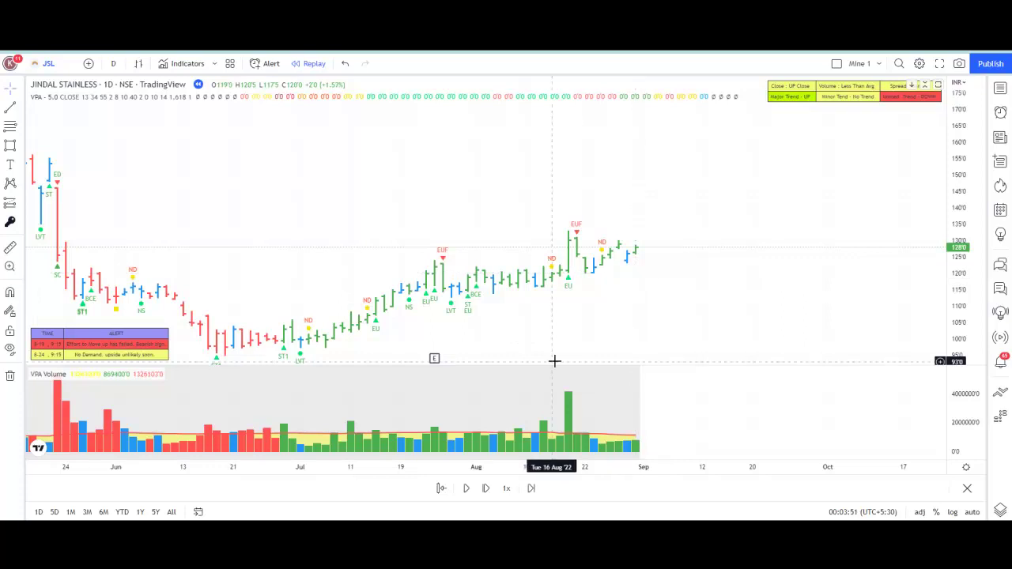
{"action": "left_click", "coordinate": [486, 489]}
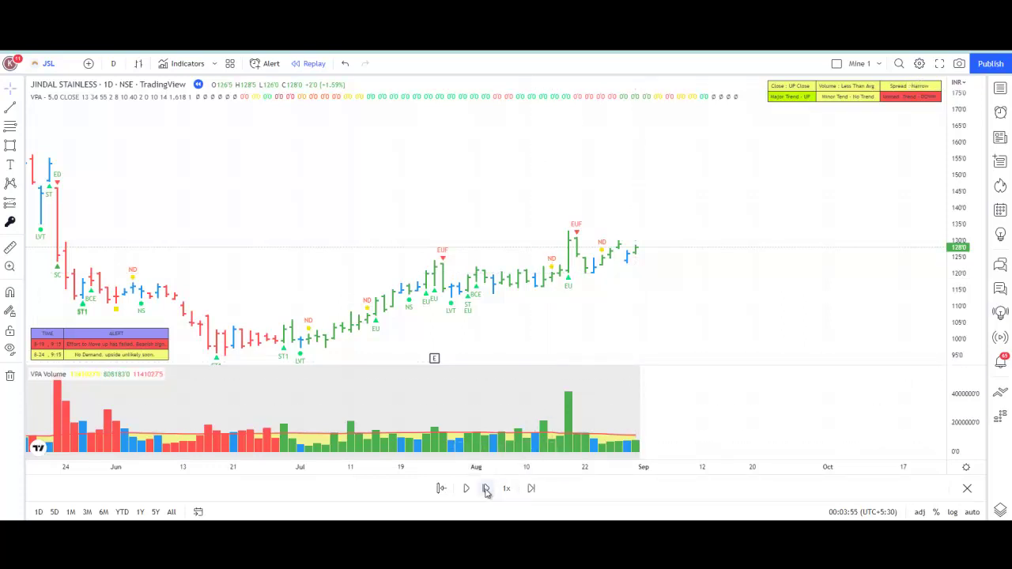
{"action": "left_click", "coordinate": [487, 490]}
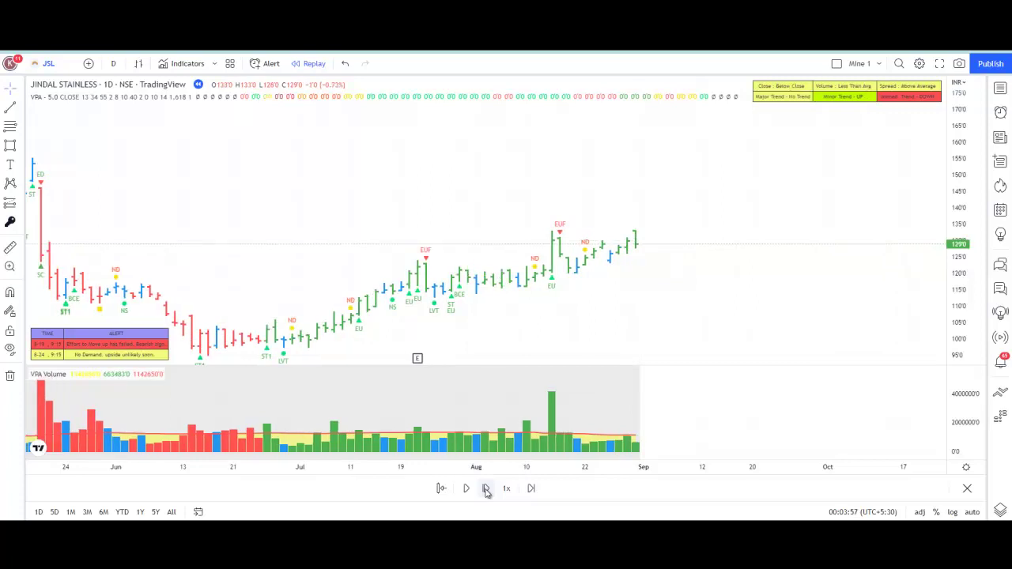
{"action": "left_click", "coordinate": [486, 490]}
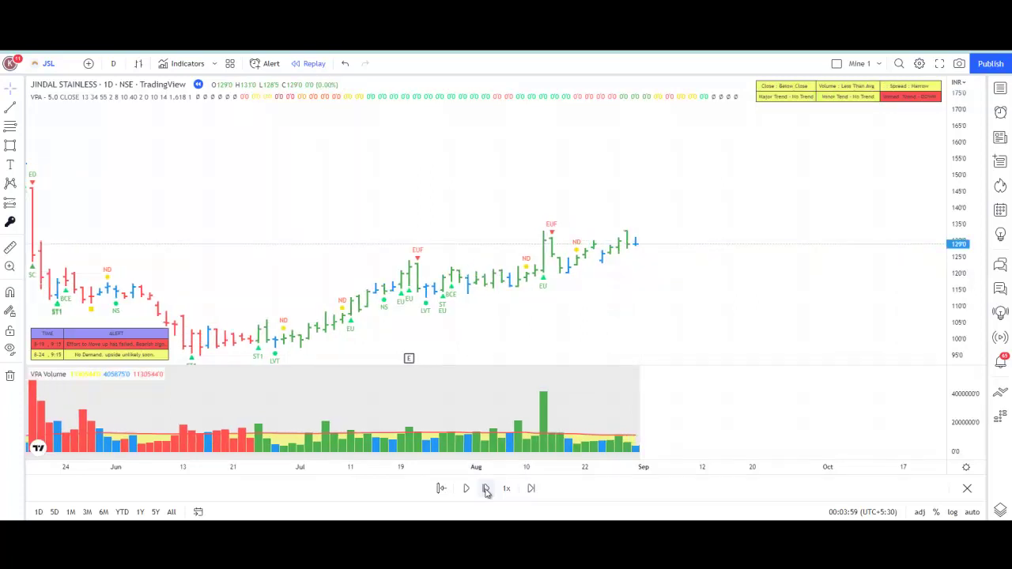
{"action": "left_click", "coordinate": [486, 490]}
{"action": "left_click", "coordinate": [486, 490]}
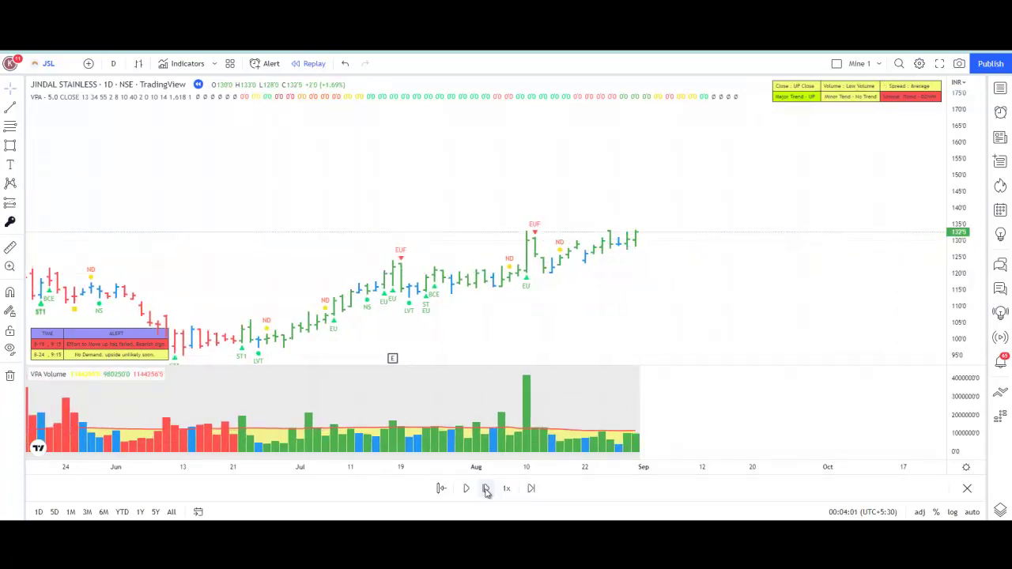
{"action": "left_click", "coordinate": [486, 489]}
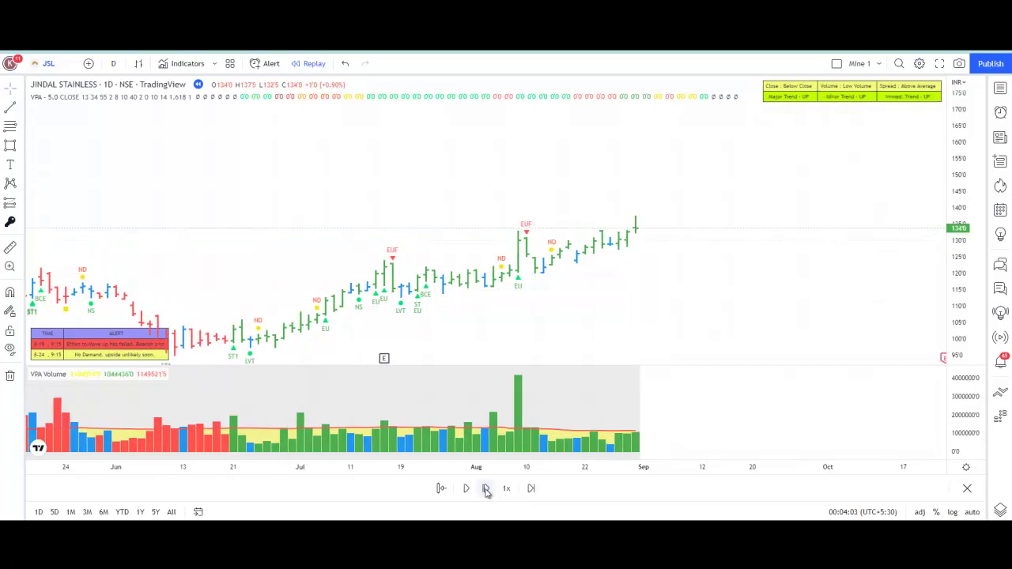
{"action": "left_click", "coordinate": [486, 490]}
{"action": "left_click", "coordinate": [486, 490]}
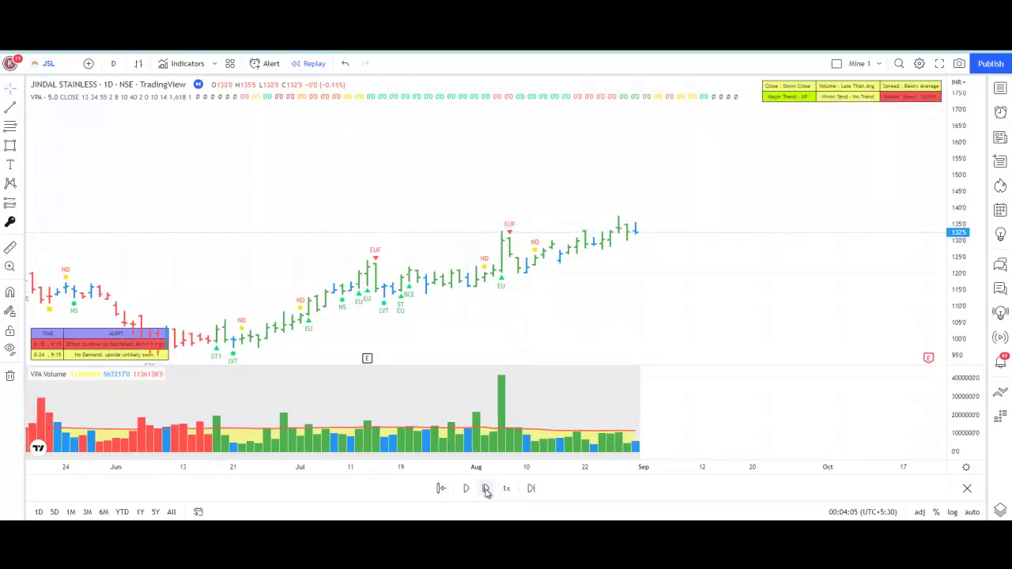
{"action": "left_click", "coordinate": [486, 490]}
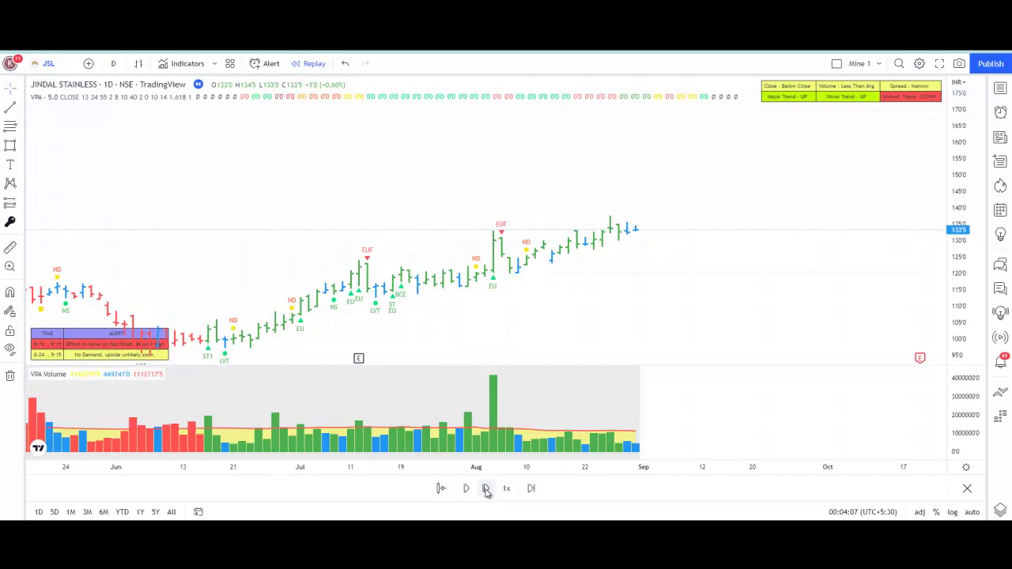
{"action": "left_click", "coordinate": [486, 489]}
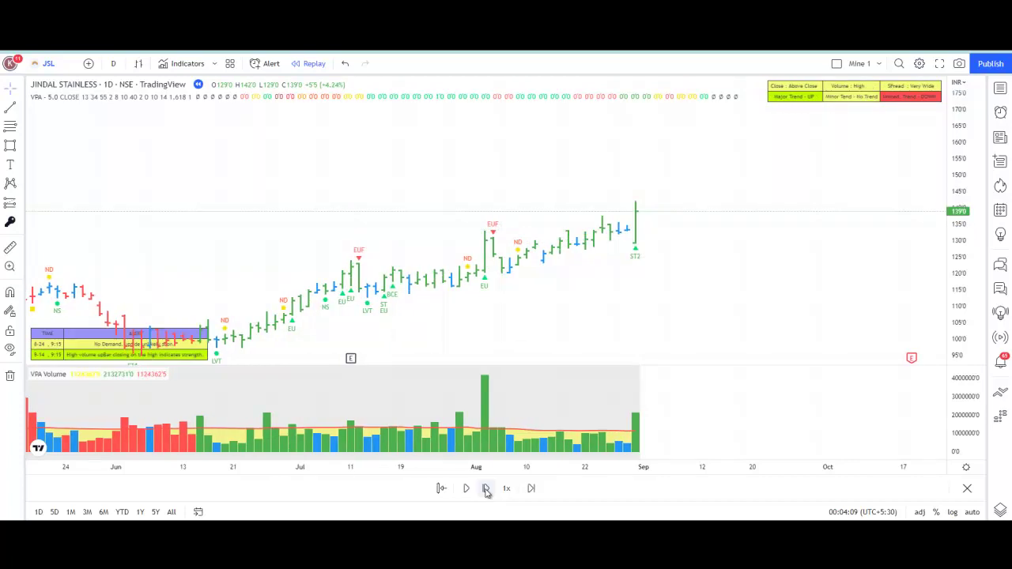
{"action": "left_click", "coordinate": [486, 489]}
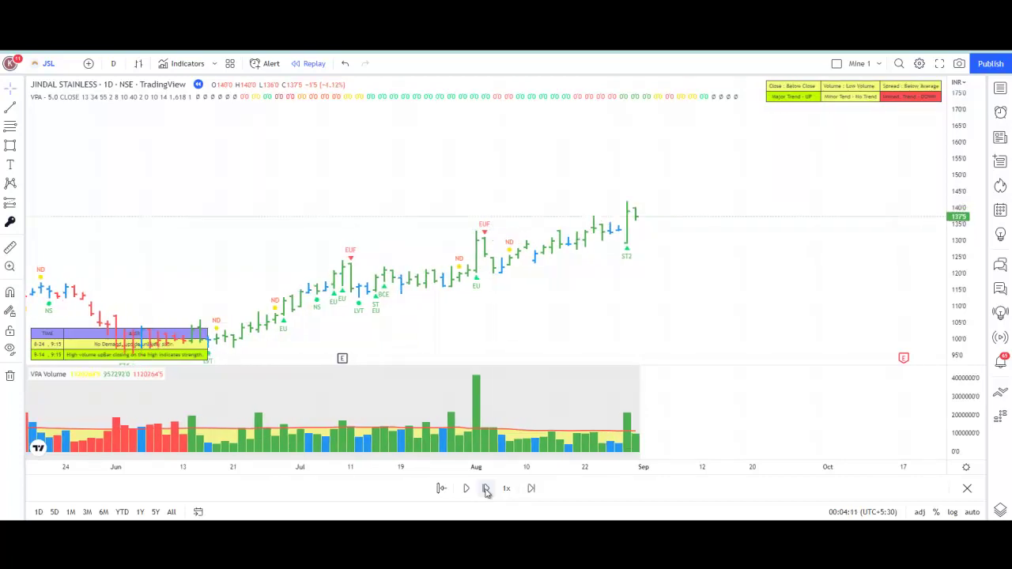
{"action": "left_click", "coordinate": [486, 489]}
{"action": "left_click", "coordinate": [486, 489]}
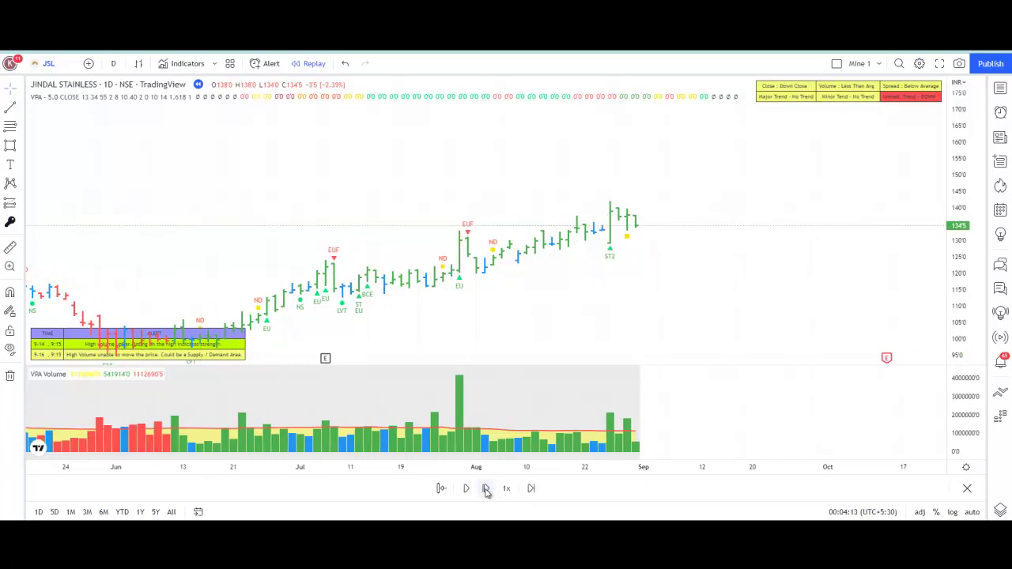
{"action": "left_click", "coordinate": [486, 489]}
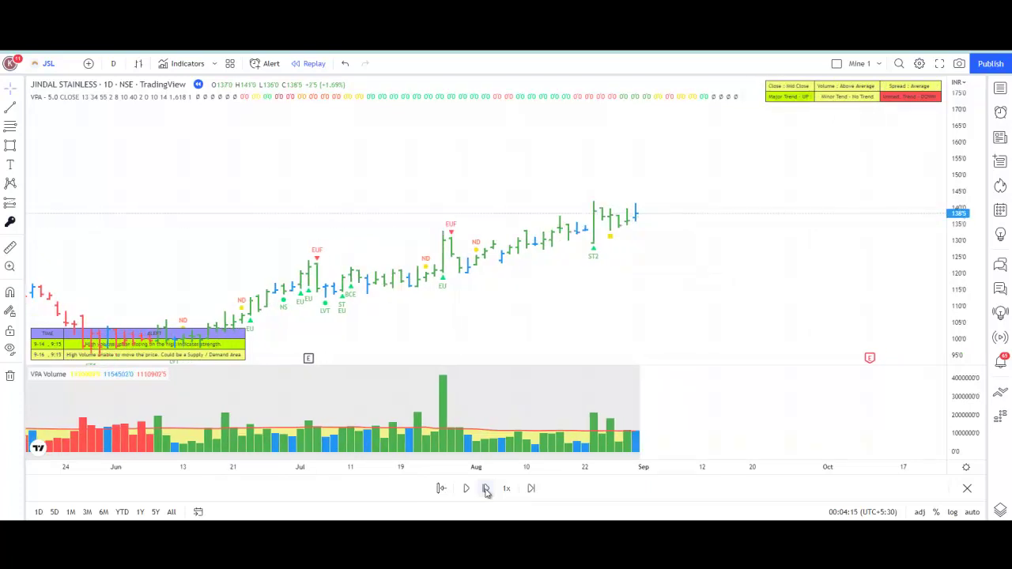
{"action": "left_click", "coordinate": [486, 489]}
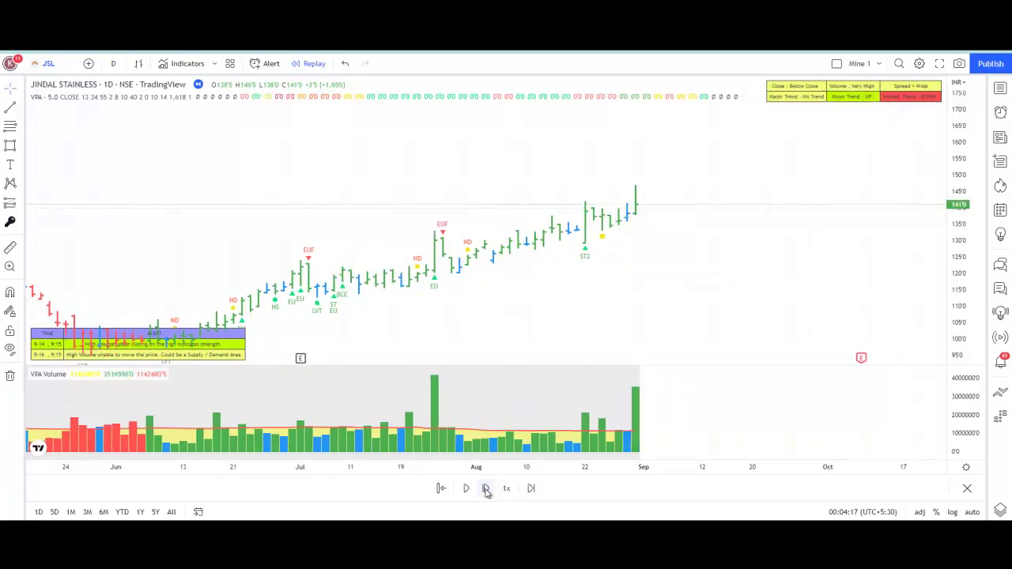
{"action": "left_click", "coordinate": [487, 489]}
{"action": "left_click", "coordinate": [486, 489]}
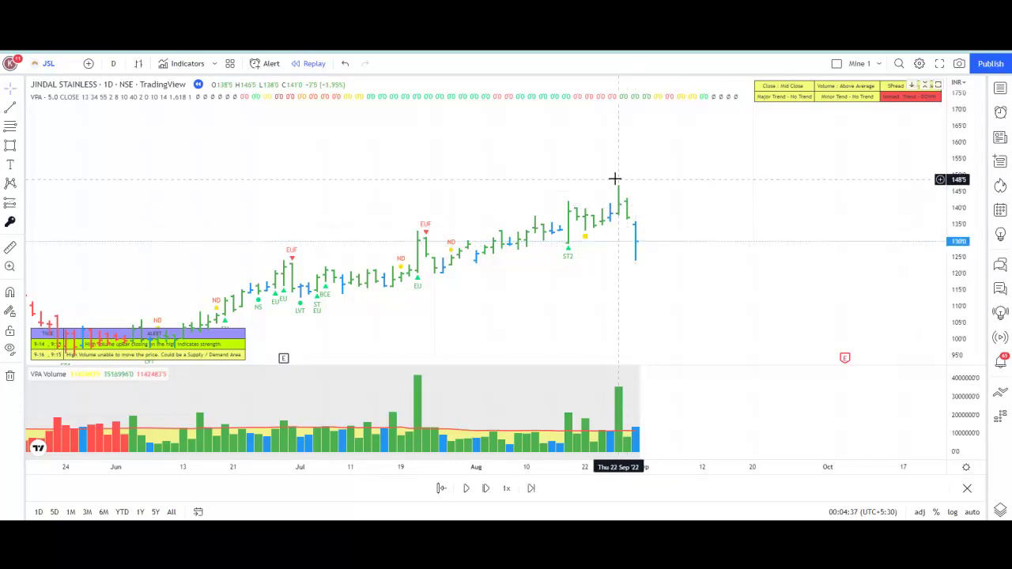
Draw a rectangle over the recent JSL highs from about 147 to 138.5, spanning 8 September to 14 November 2022
{"action": "left_click", "coordinate": [11, 146]}
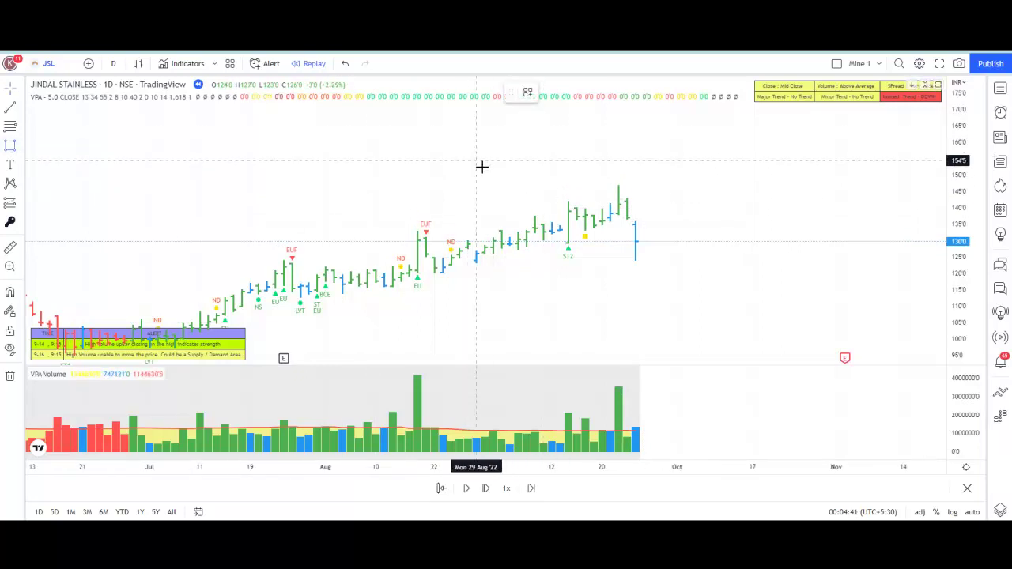
{"action": "mouse_move", "coordinate": [536, 184]}
{"action": "left_mouse_down"}
{"action": "mouse_move", "coordinate": [560, 212]}
{"action": "mouse_move", "coordinate": [913, 216]}
{"action": "mouse_move", "coordinate": [903, 213]}
{"action": "left_mouse_up"}
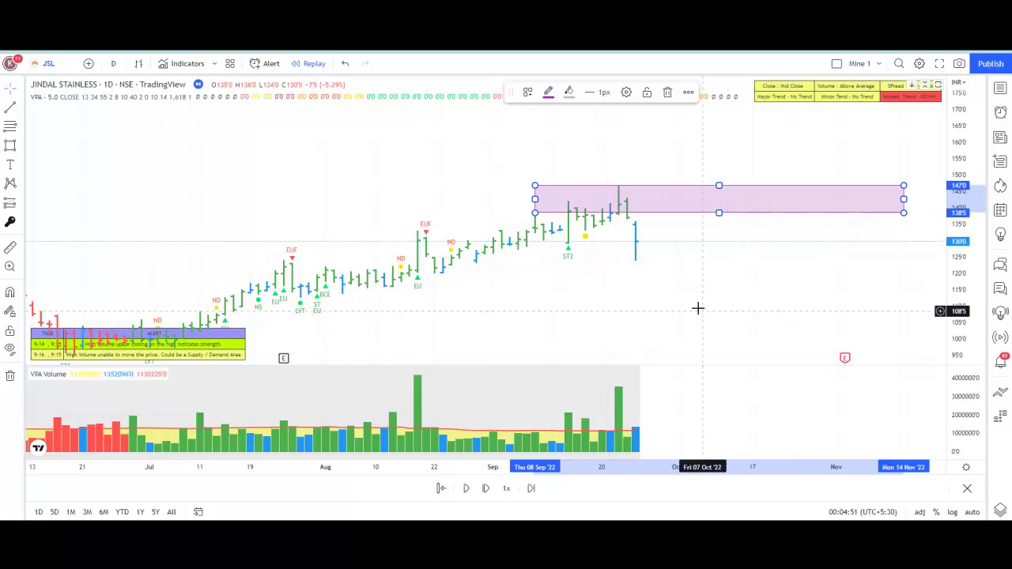
Advance the JSL daily replay bar by bar through the pullback below the rectangle up to 11 October 2022
{"action": "left_click", "coordinate": [486, 488]}
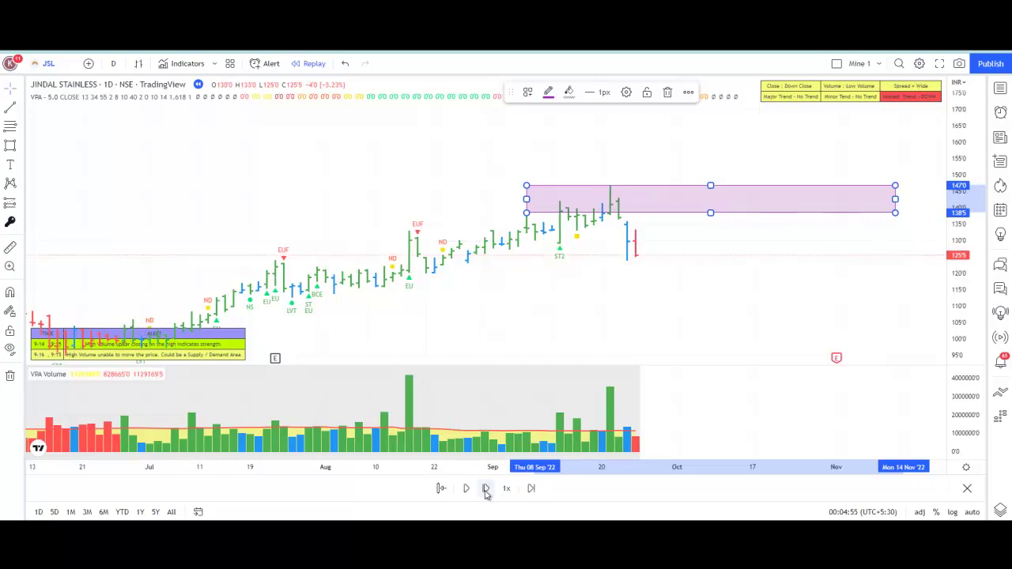
{"action": "left_click", "coordinate": [486, 489]}
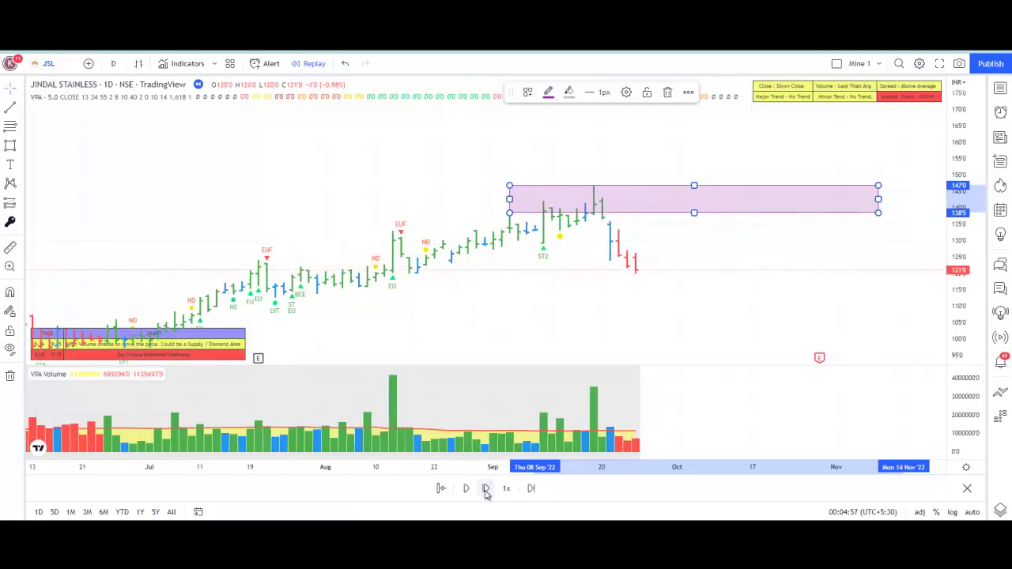
{"action": "left_click", "coordinate": [486, 489]}
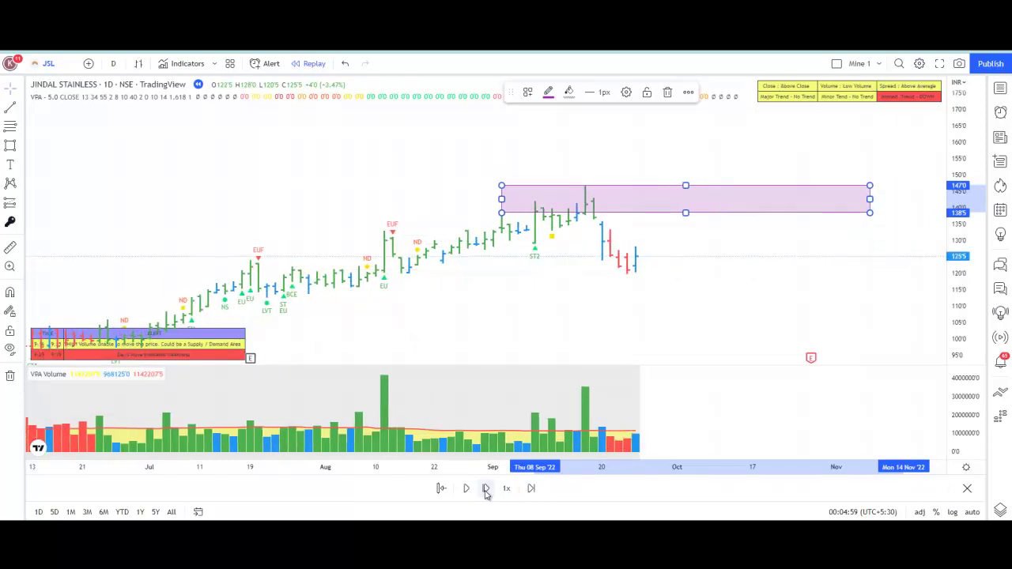
{"action": "left_click", "coordinate": [486, 488]}
{"action": "left_click", "coordinate": [486, 488]}
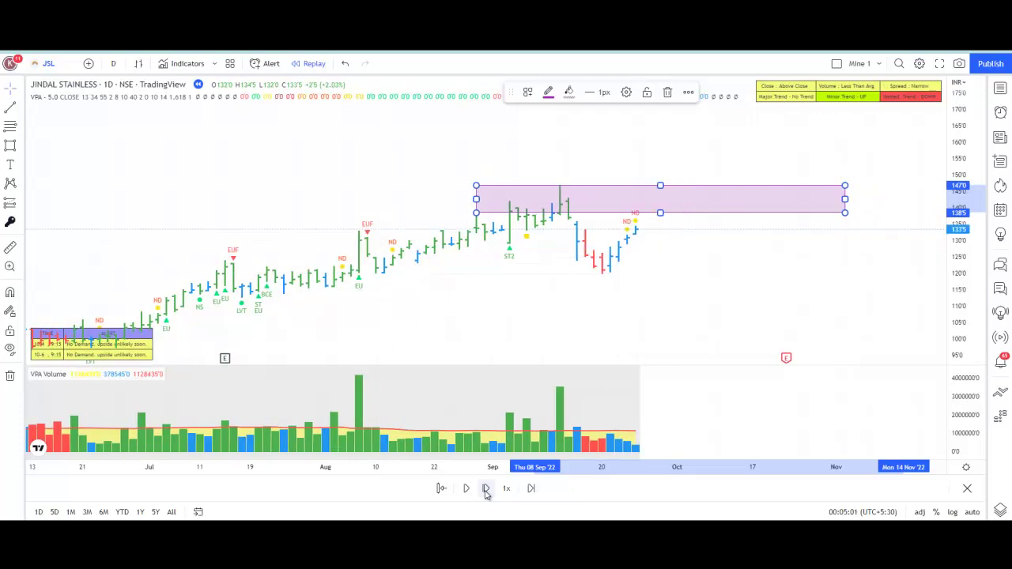
{"action": "left_click", "coordinate": [486, 488]}
{"action": "left_click", "coordinate": [486, 488]}
{"action": "left_click", "coordinate": [486, 489]}
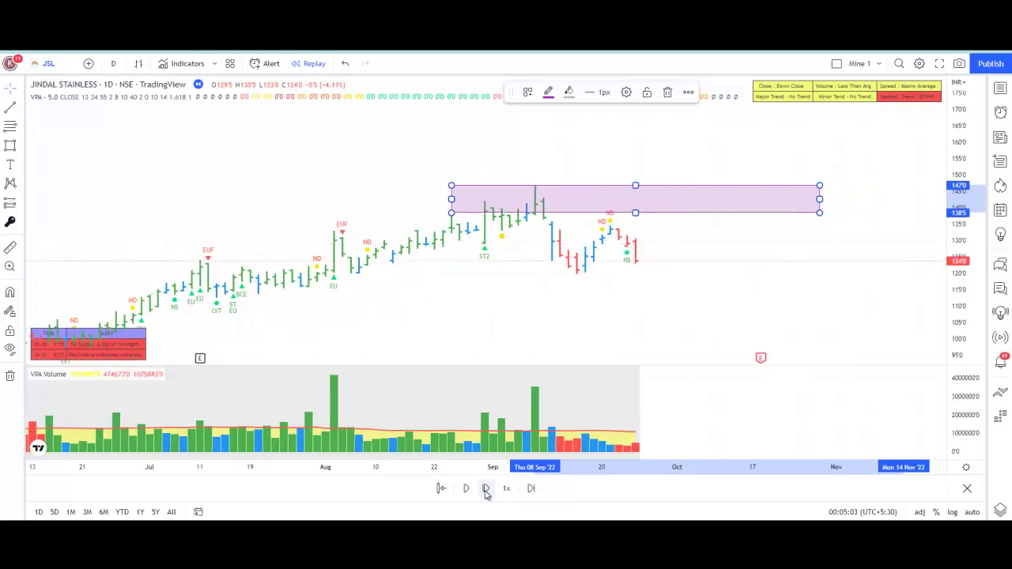
Advance the JSL replay bar by bar until price re-enters the rectangle on 25 October 2022
{"action": "left_click", "coordinate": [486, 489]}
{"action": "left_click", "coordinate": [487, 489]}
{"action": "left_click", "coordinate": [486, 488]}
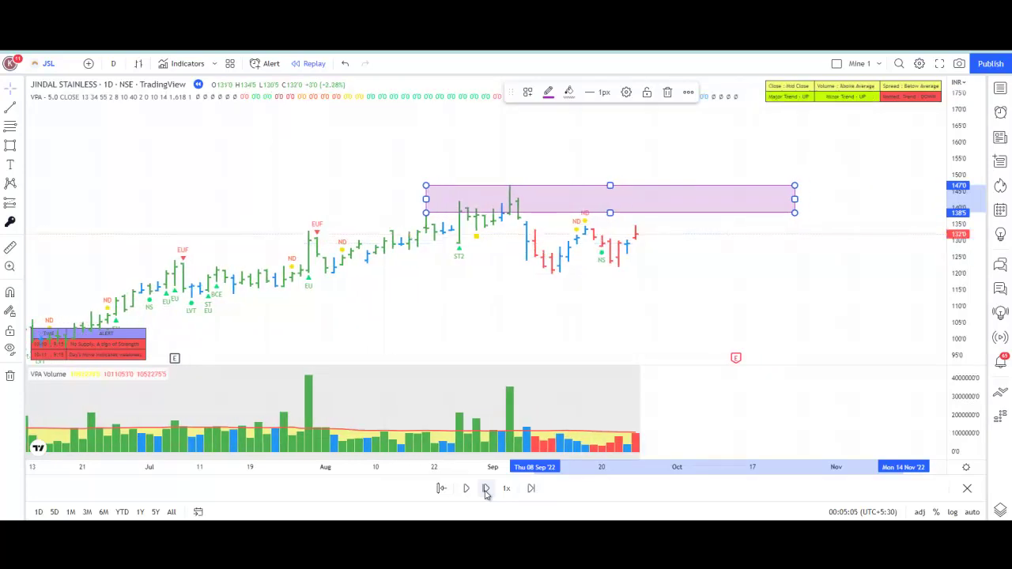
{"action": "left_click", "coordinate": [486, 489]}
{"action": "left_click", "coordinate": [487, 488]}
{"action": "left_click", "coordinate": [486, 489]}
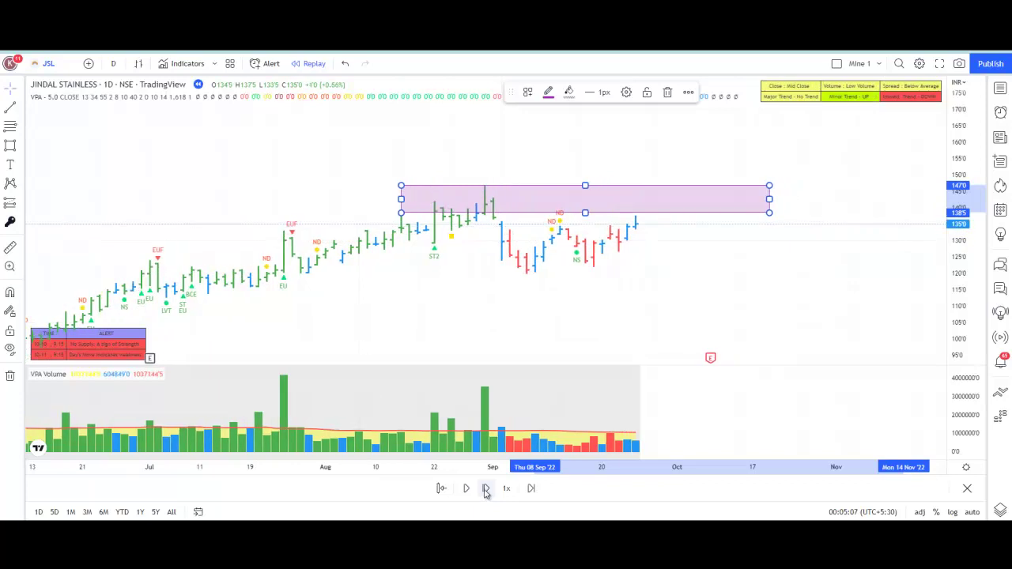
{"action": "left_click", "coordinate": [486, 488]}
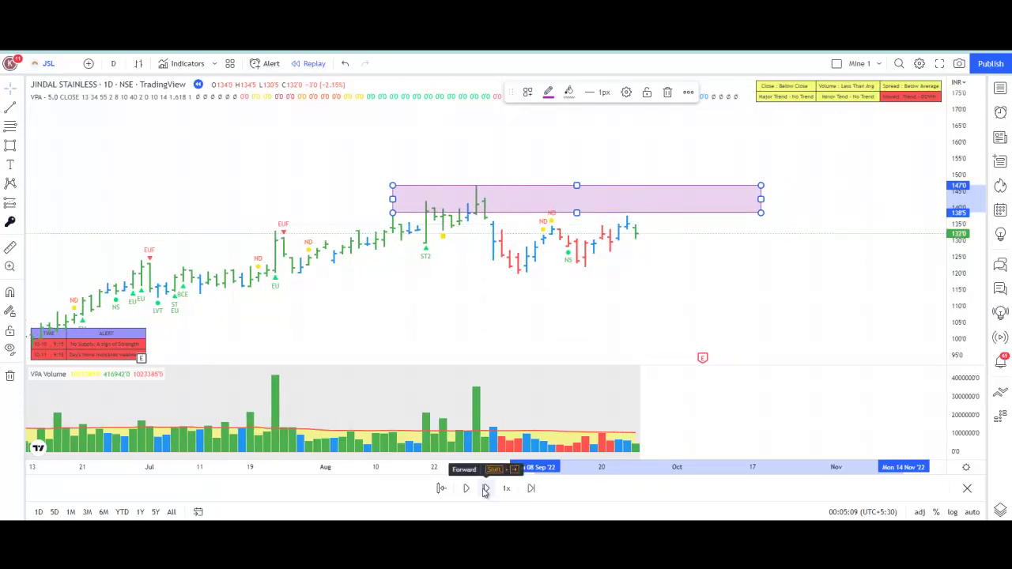
{"action": "left_click", "coordinate": [486, 488]}
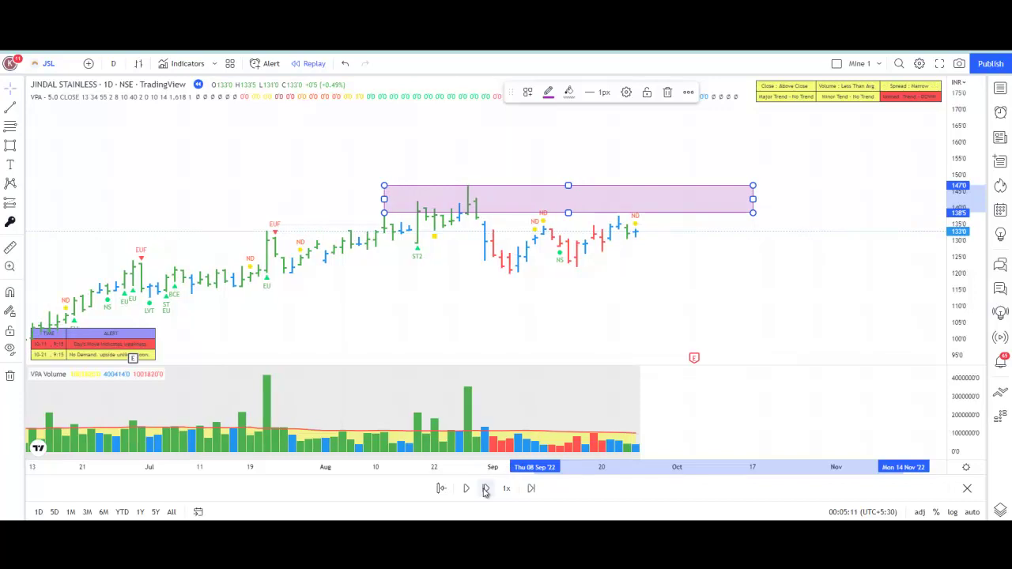
{"action": "left_click", "coordinate": [485, 488]}
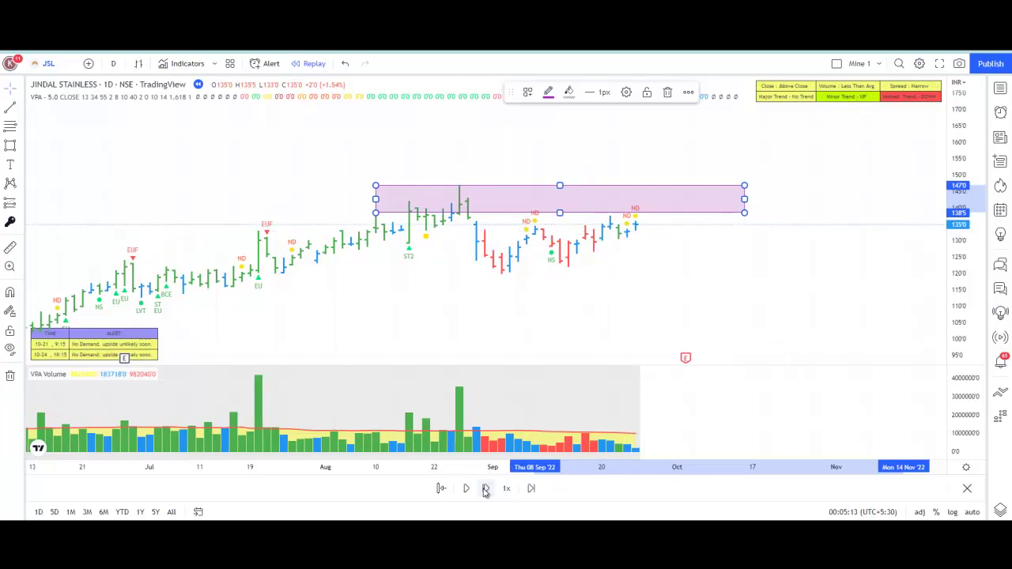
{"action": "left_click", "coordinate": [485, 488]}
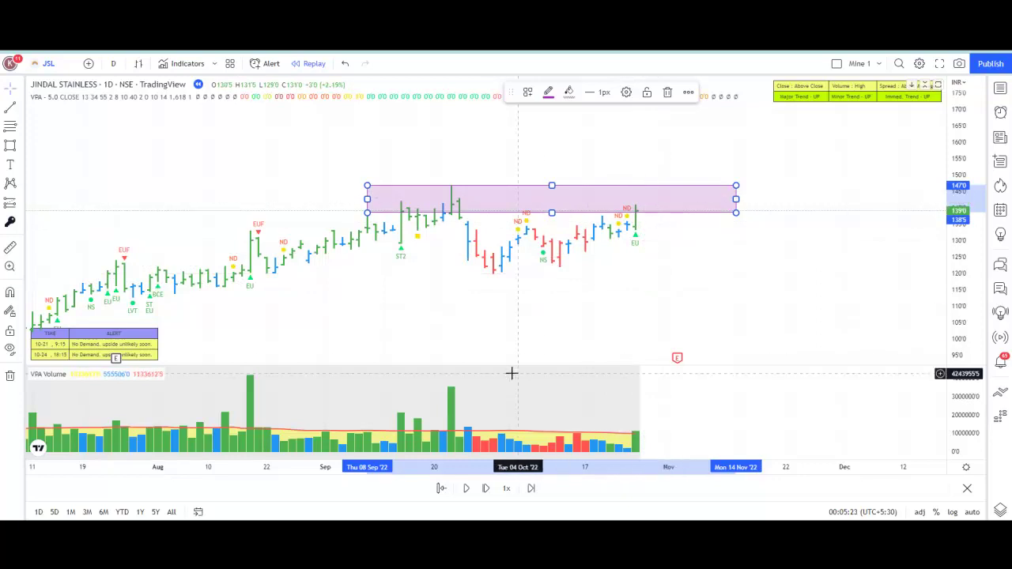
Advance the JSL replay through the bars inside the rectangle until the 1 November 2022 bar closes above it
{"action": "left_click", "coordinate": [487, 489]}
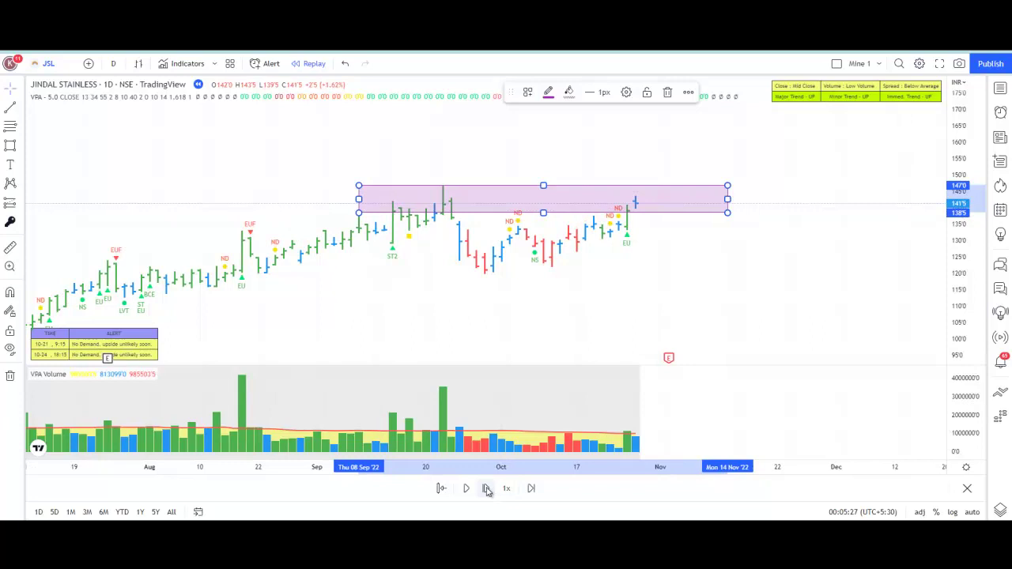
{"action": "left_click", "coordinate": [487, 488]}
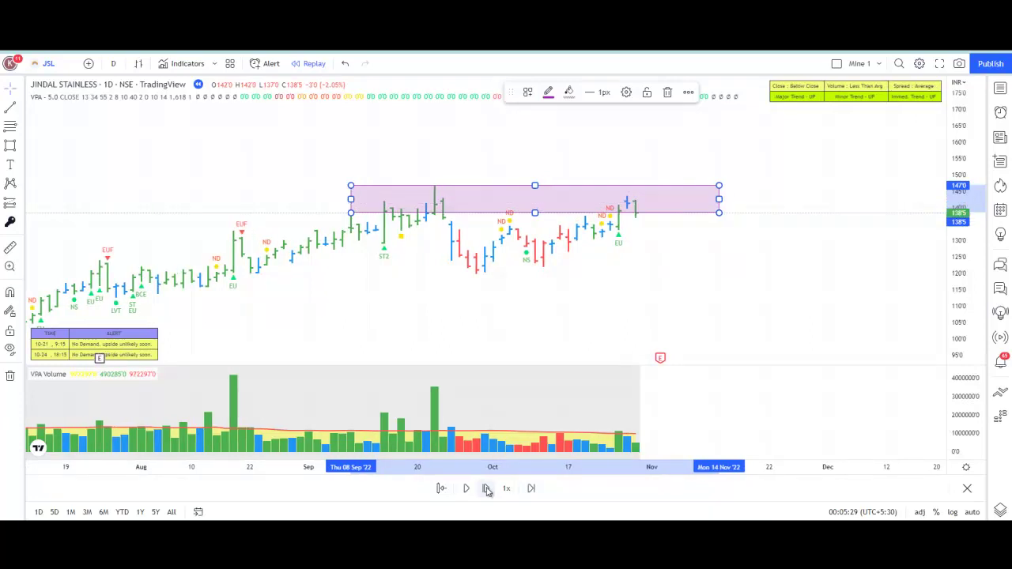
{"action": "left_click", "coordinate": [486, 488]}
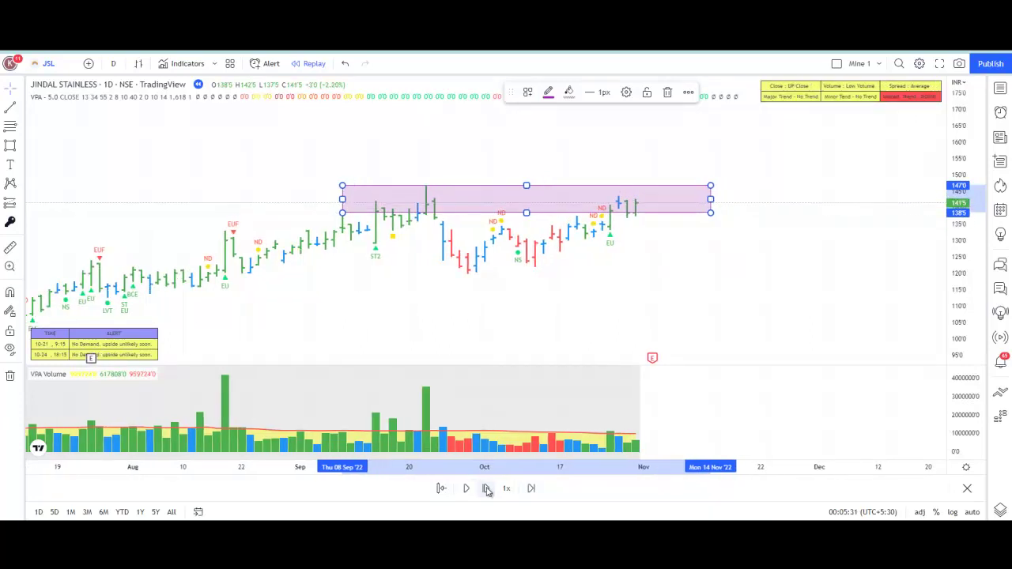
{"action": "left_click", "coordinate": [486, 488]}
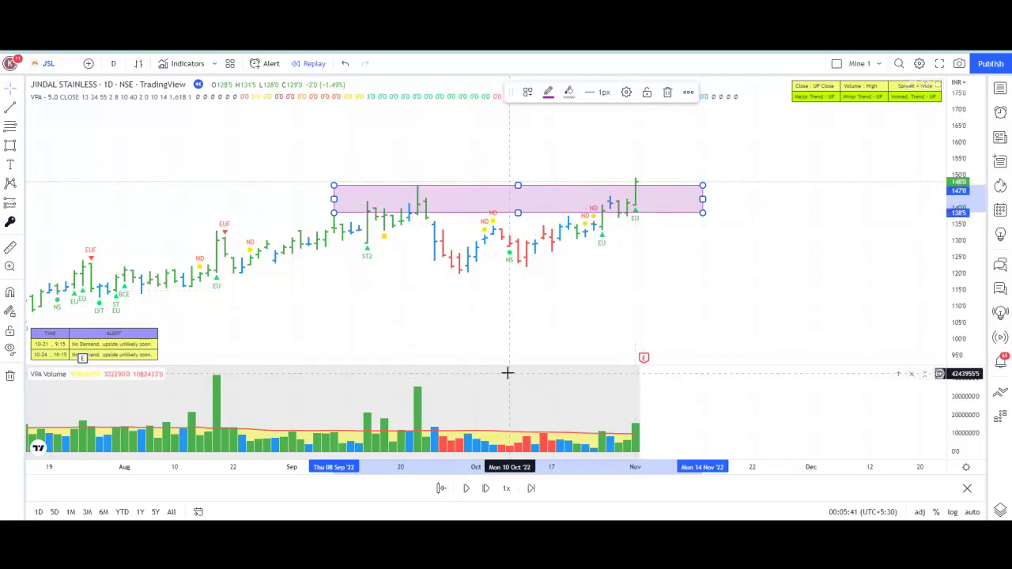
Advance the JSL replay four more bars, from 2 to 7 November 2022, past the breakout above the rectangle
{"action": "left_click", "coordinate": [486, 489]}
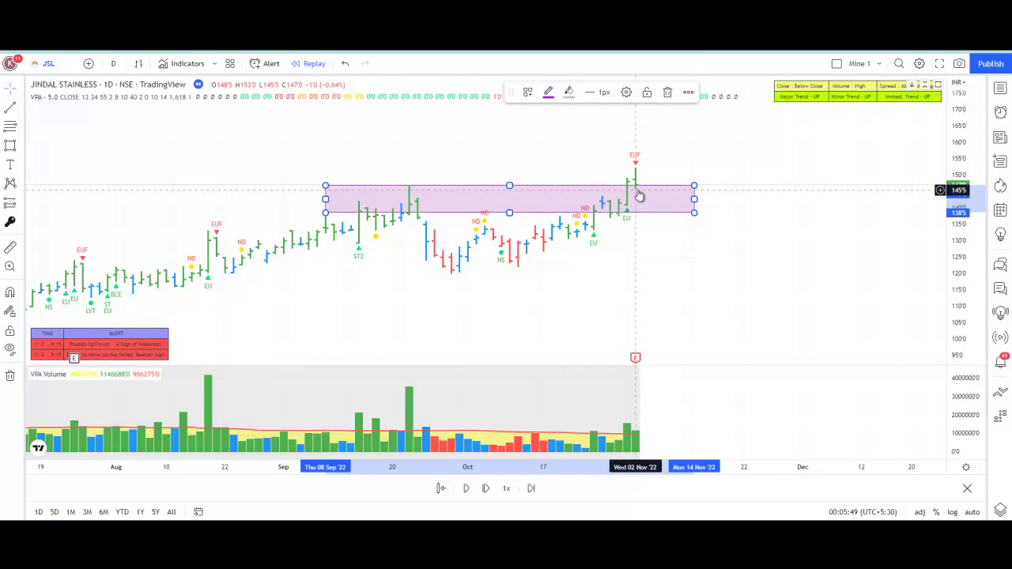
{"action": "left_click", "coordinate": [487, 489]}
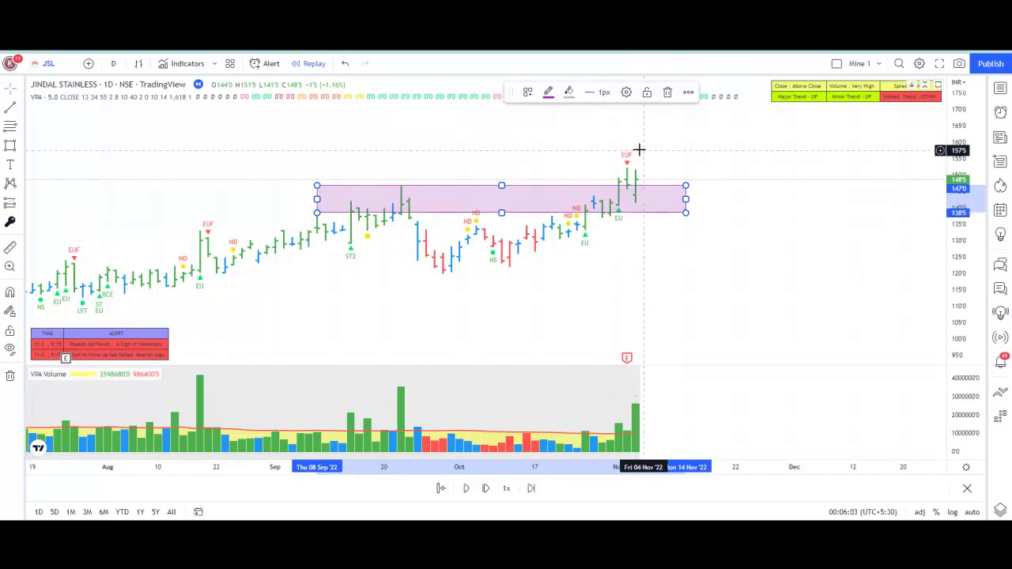
{"action": "left_click", "coordinate": [487, 489]}
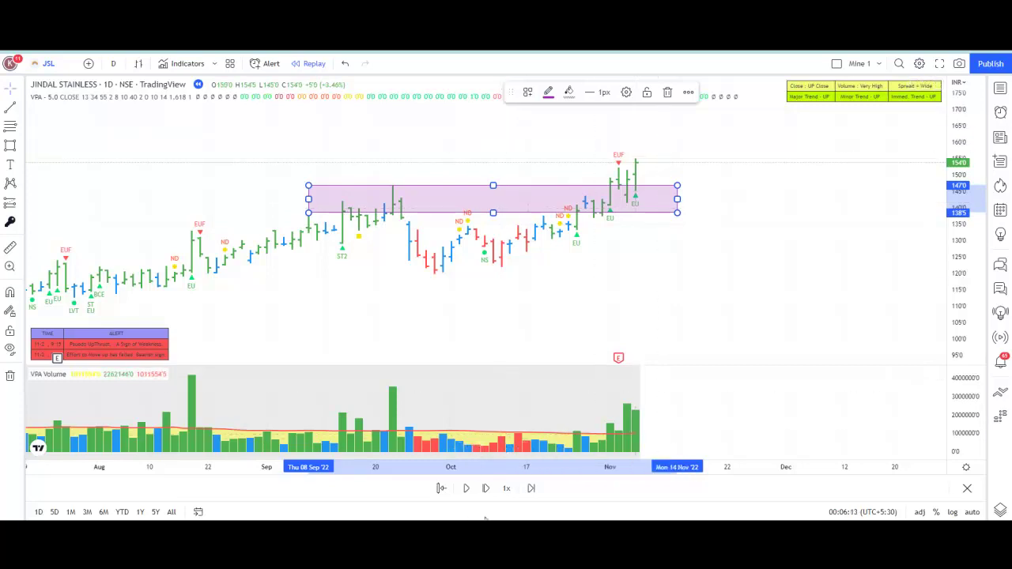
{"action": "left_click", "coordinate": [486, 489]}
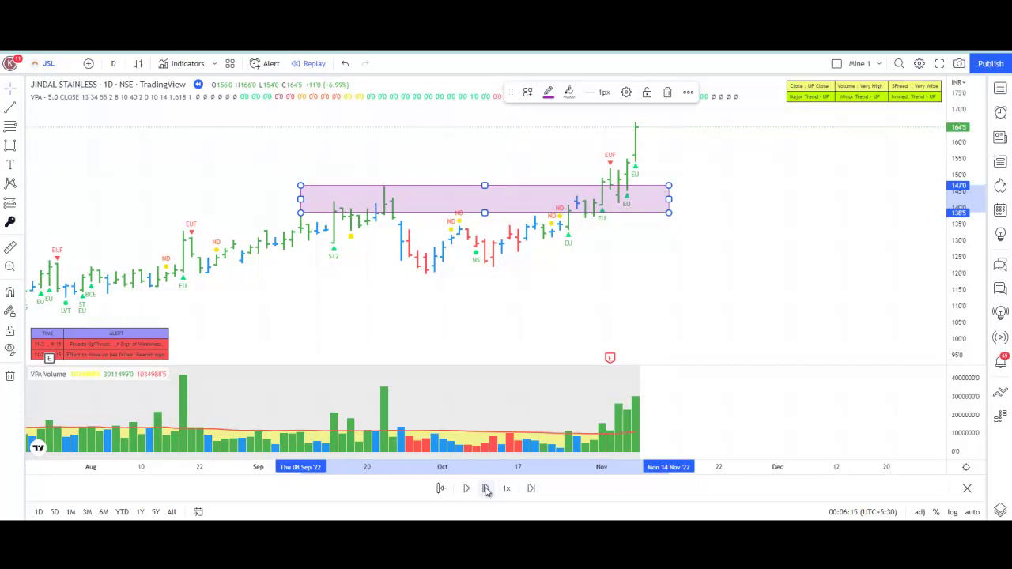
{"action": "left_click_drag", "start_coordinate": [707, 154], "coordinate": [705, 166]}
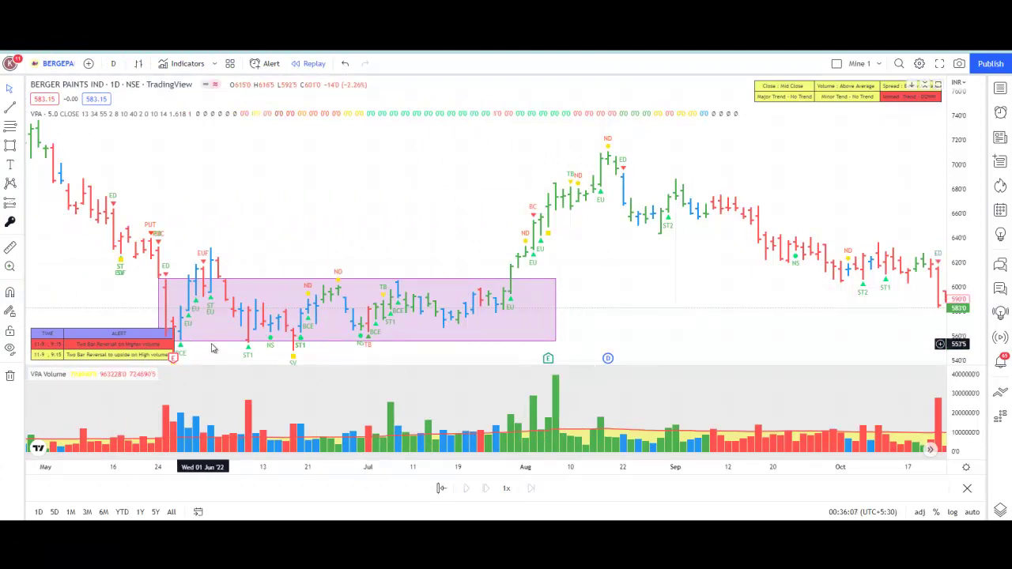
{"action": "left_click", "coordinate": [522, 282]}
{"action": "left_click", "coordinate": [520, 277]}
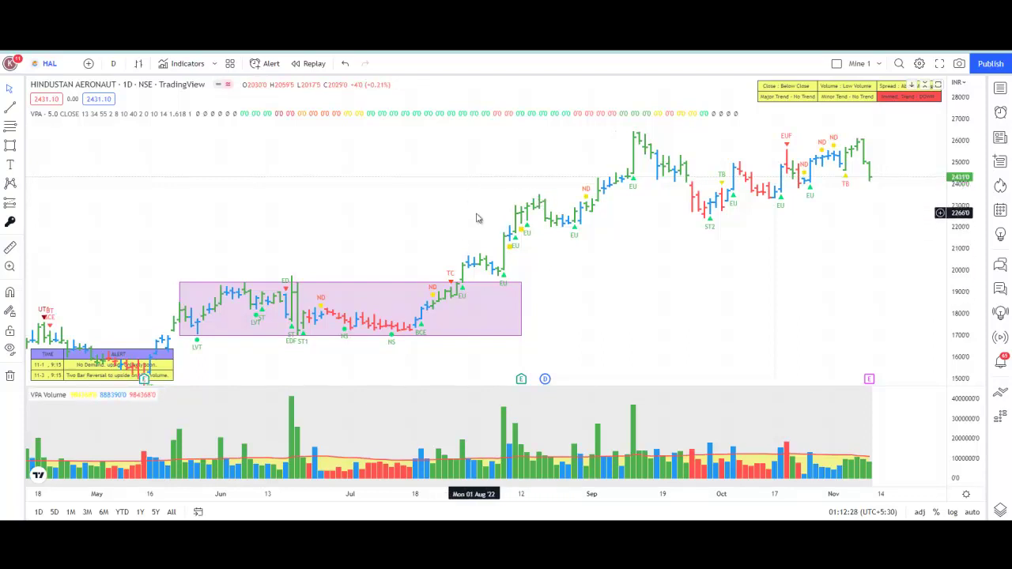
{"action": "left_click", "coordinate": [487, 283]}
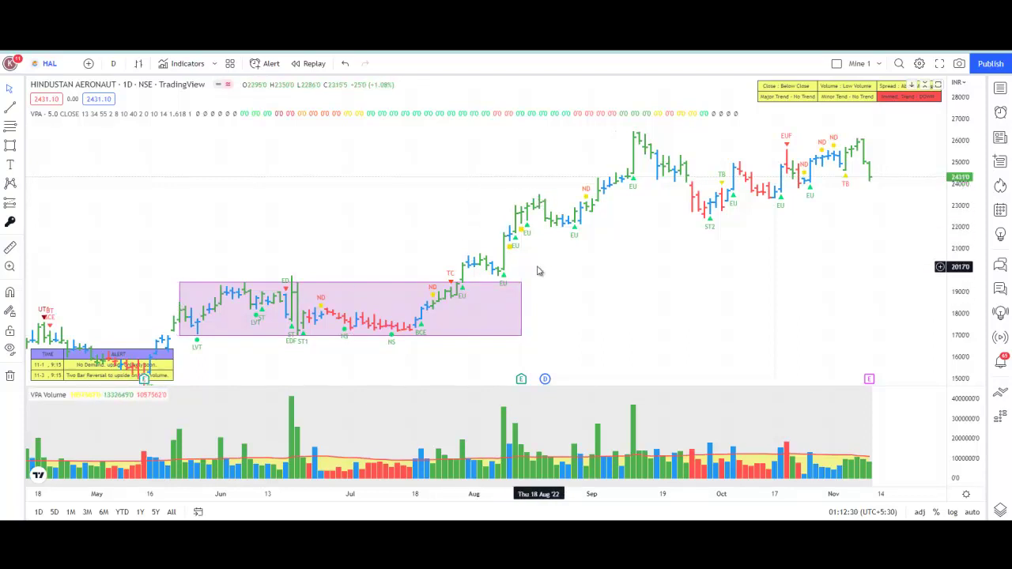
{"action": "left_click", "coordinate": [521, 262]}
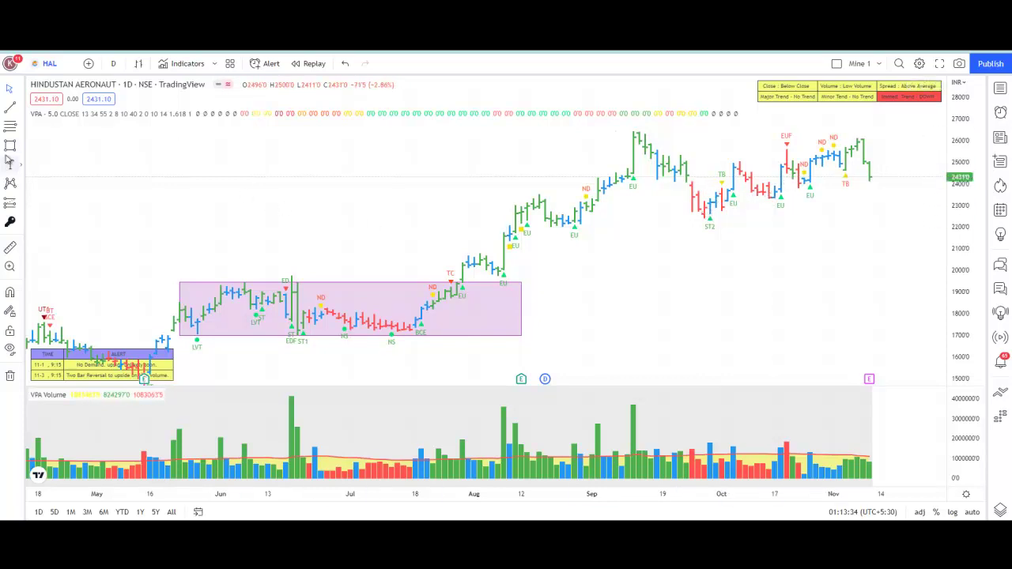
Draw a trend line along the HAL highs from 7 September to 18 November 2022, ending at about 2659
{"action": "left_click", "coordinate": [10, 109]}
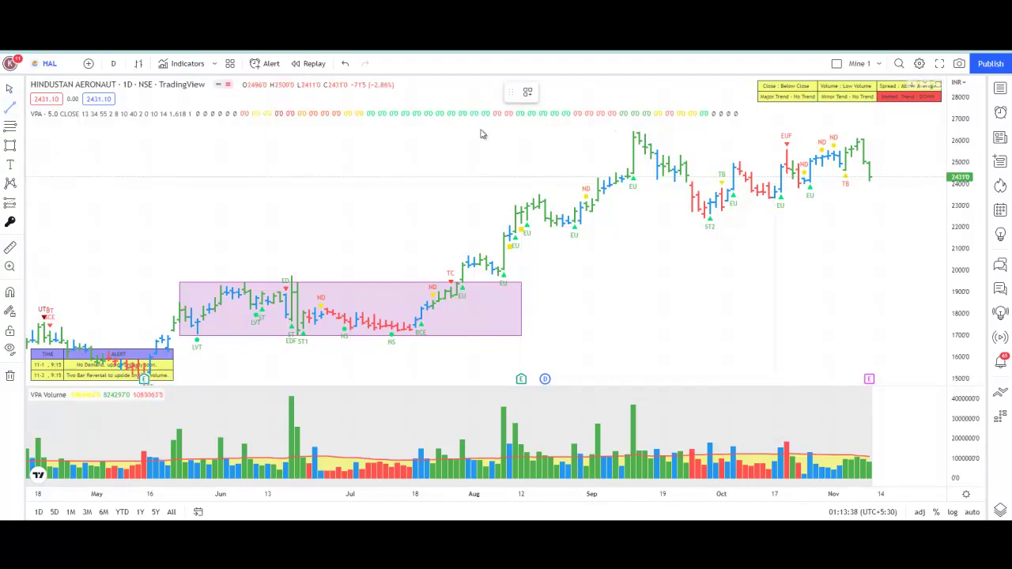
{"action": "left_click", "coordinate": [615, 132]}
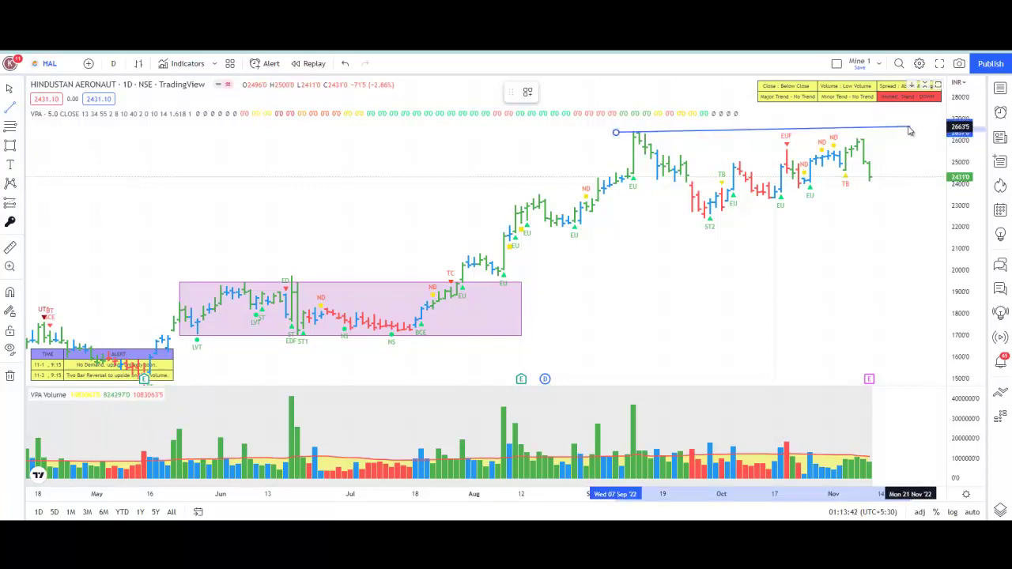
{"action": "left_click", "coordinate": [905, 128]}
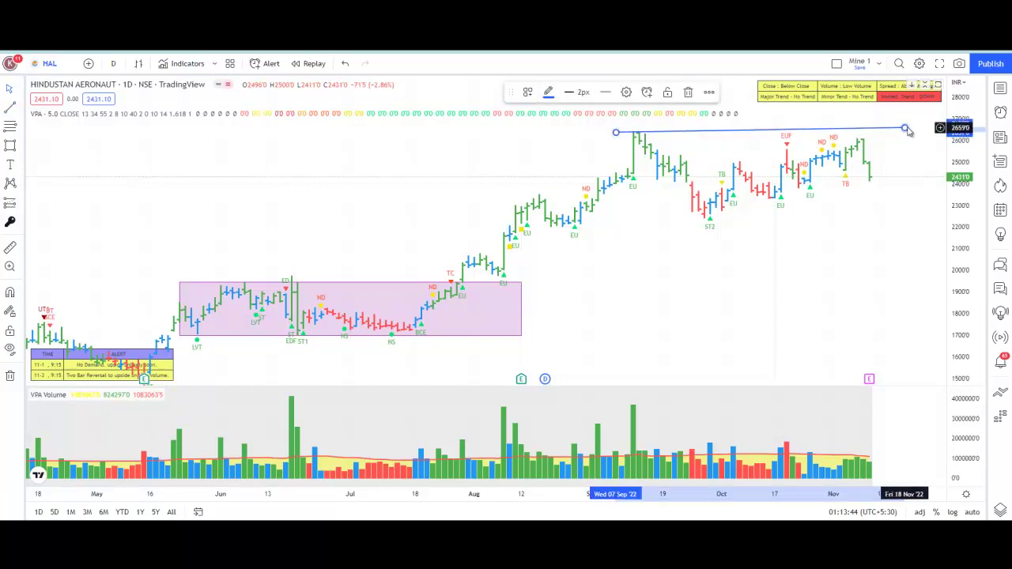